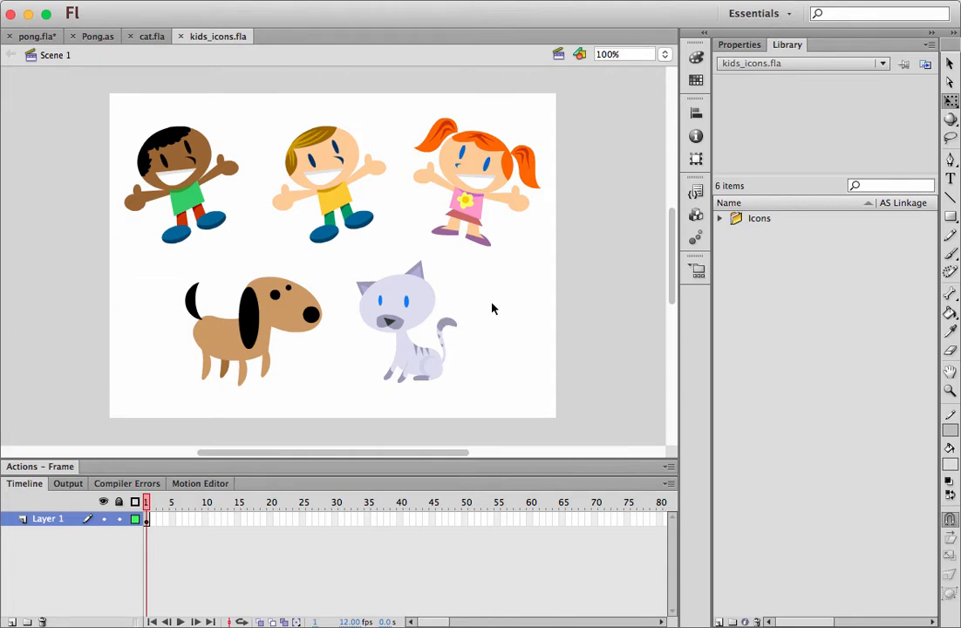
# - Copy the girl character from kids_icons.fla into a new ActionScript 3.0 document
pyautogui.click(469, 178)
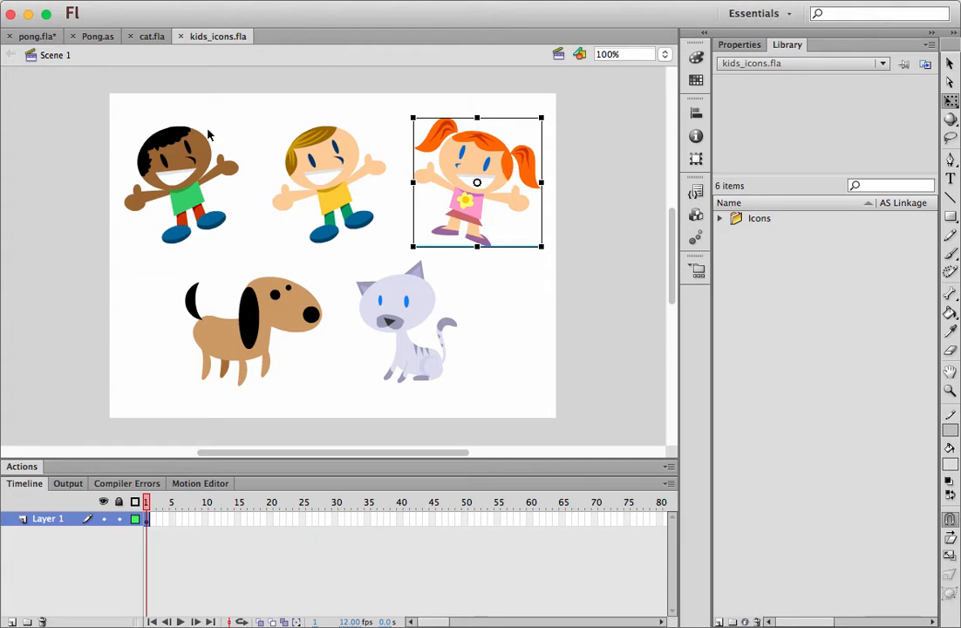
pyautogui.click(102, 0)
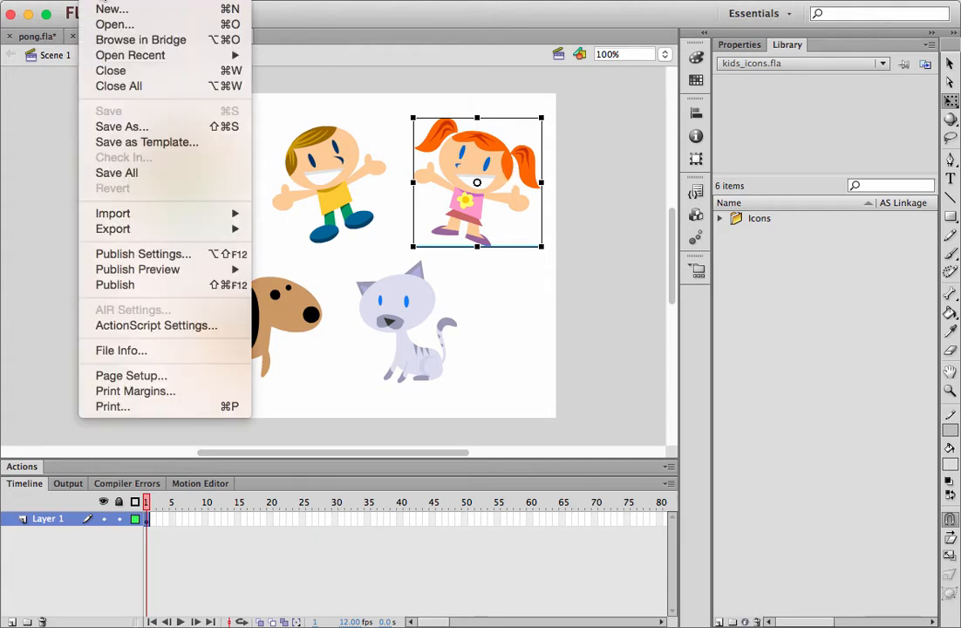
pyautogui.click(106, 9)
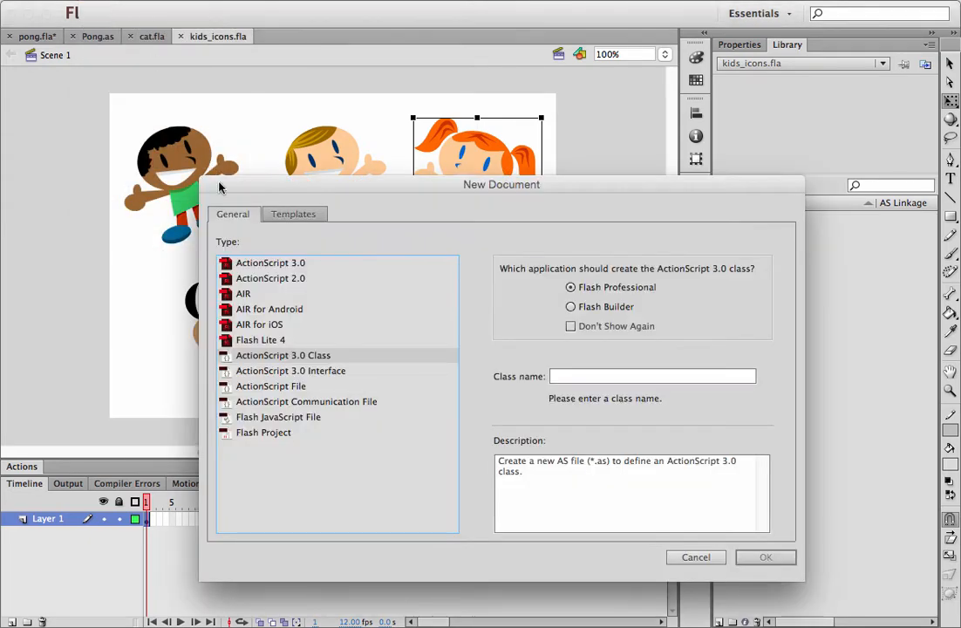
pyautogui.click(232, 262)
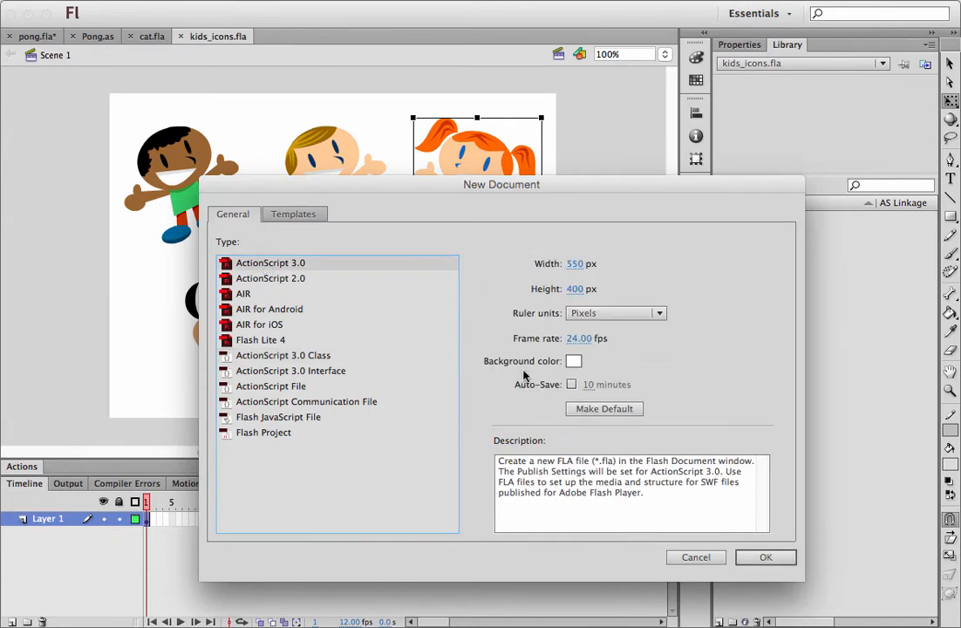
pyautogui.click(764, 557)
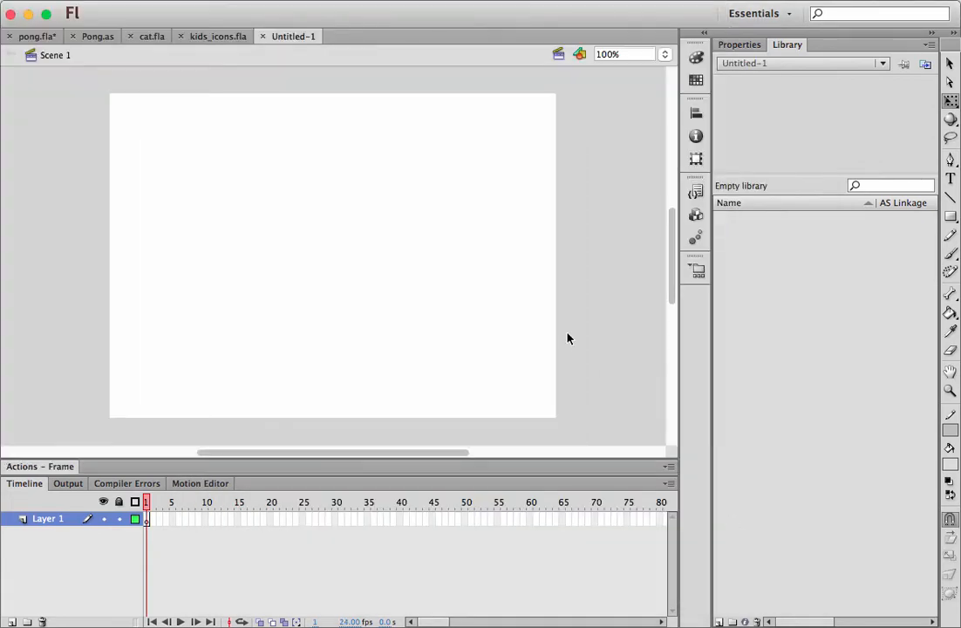
pyautogui.press('super+v')
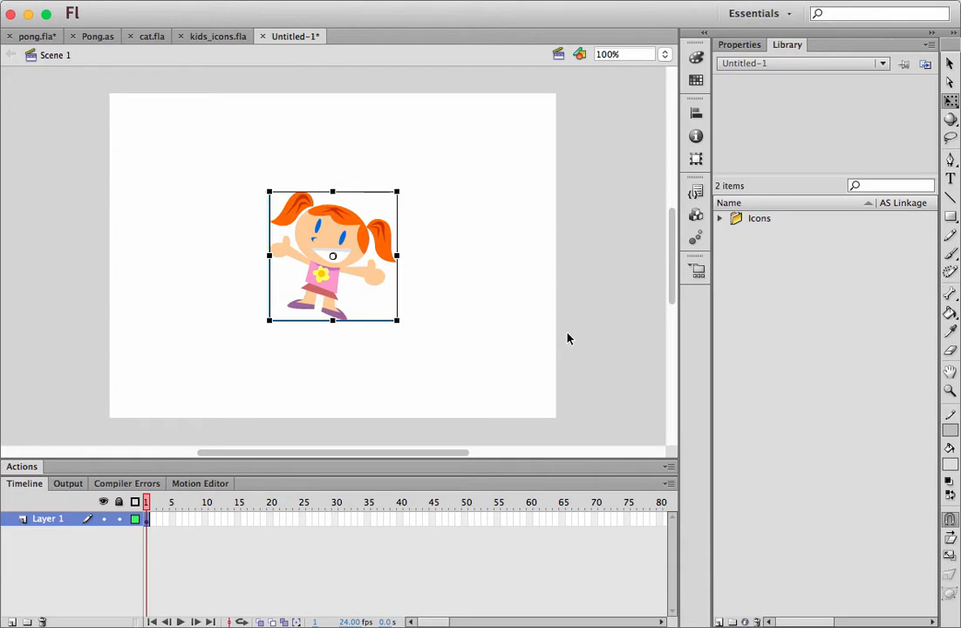
# - Convert the pasted girl graphic to a Movie Clip symbol named Girl
pyautogui.rightClick(353, 242)
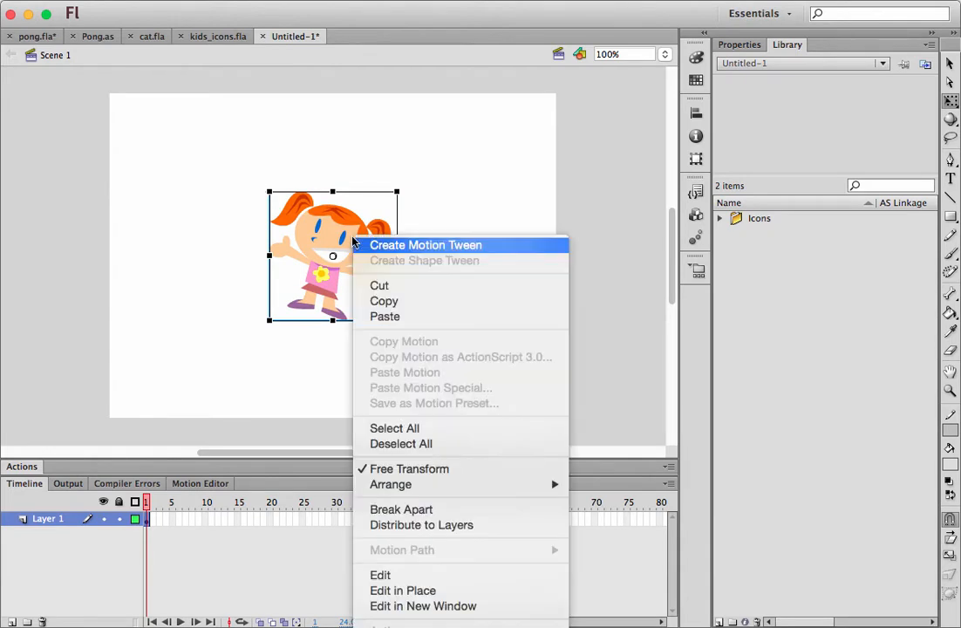
pyautogui.click(442, 612)
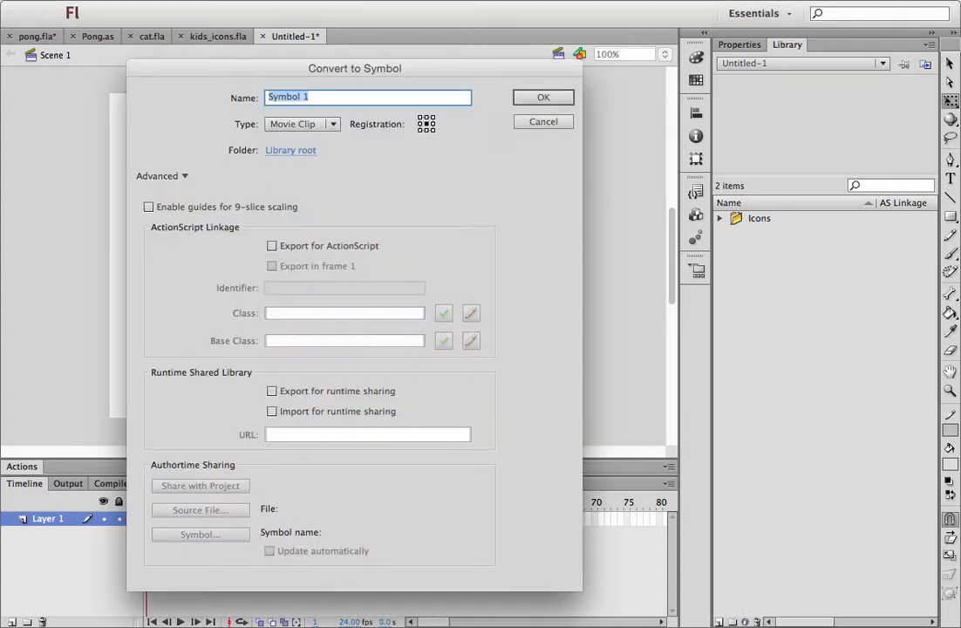
pyautogui.write('Enemy')
pyautogui.press('BackSpace')
pyautogui.press('BackSpace')
pyautogui.press('BackSpace')
pyautogui.press('BackSpace')
pyautogui.write('Gir')
pyautogui.click(540, 98)
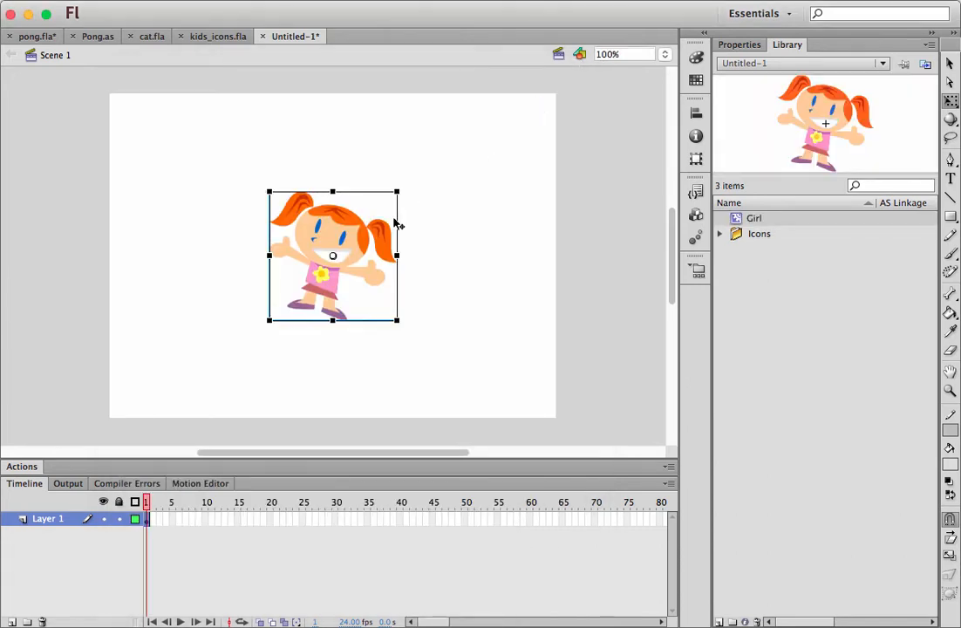
# - Open the Girl symbol for editing and break its artwork apart into separate shapes
pyautogui.doubleClick(348, 238)
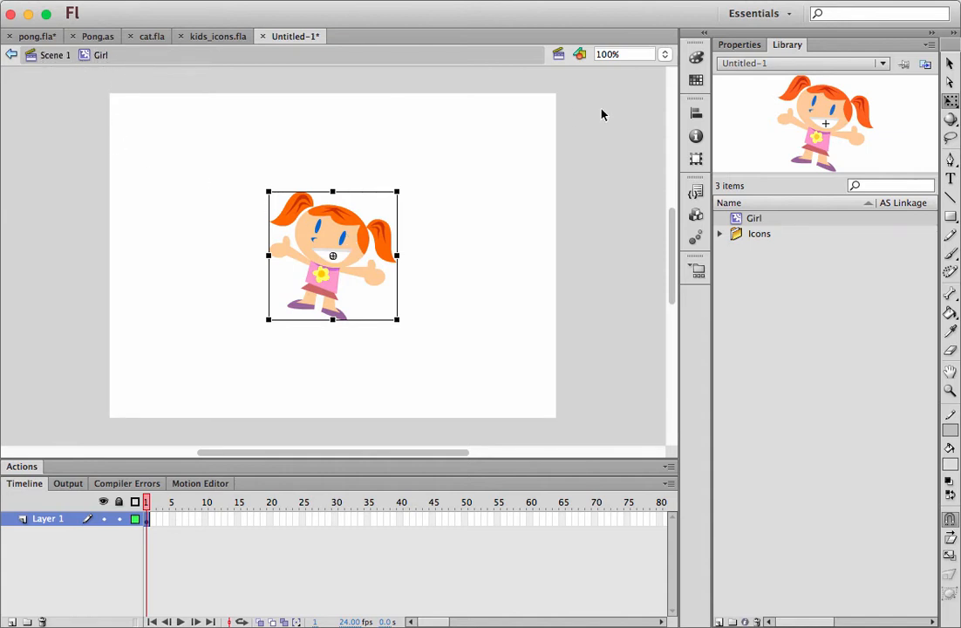
pyautogui.click(740, 46)
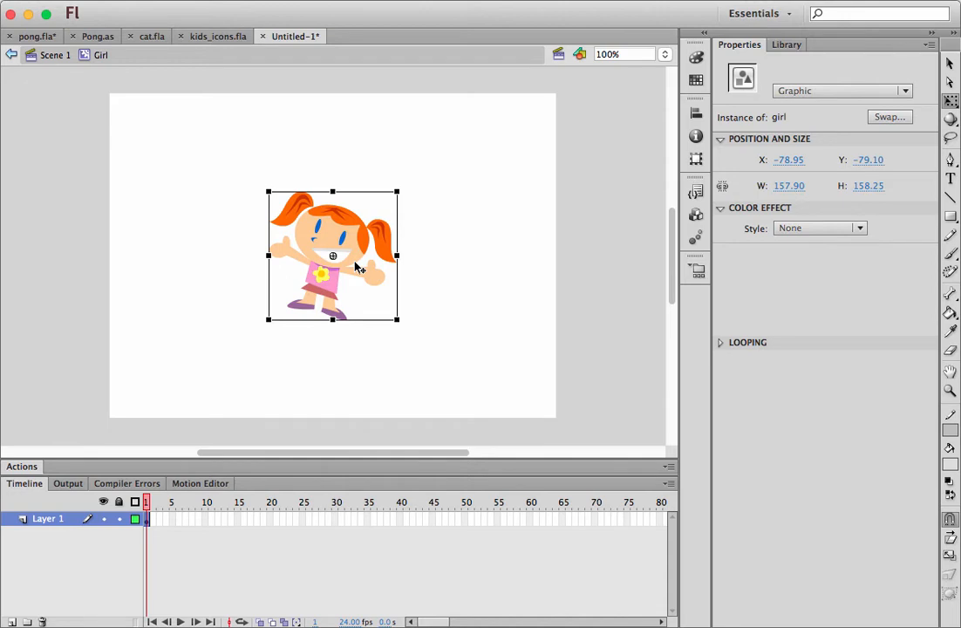
pyautogui.press('super+b')
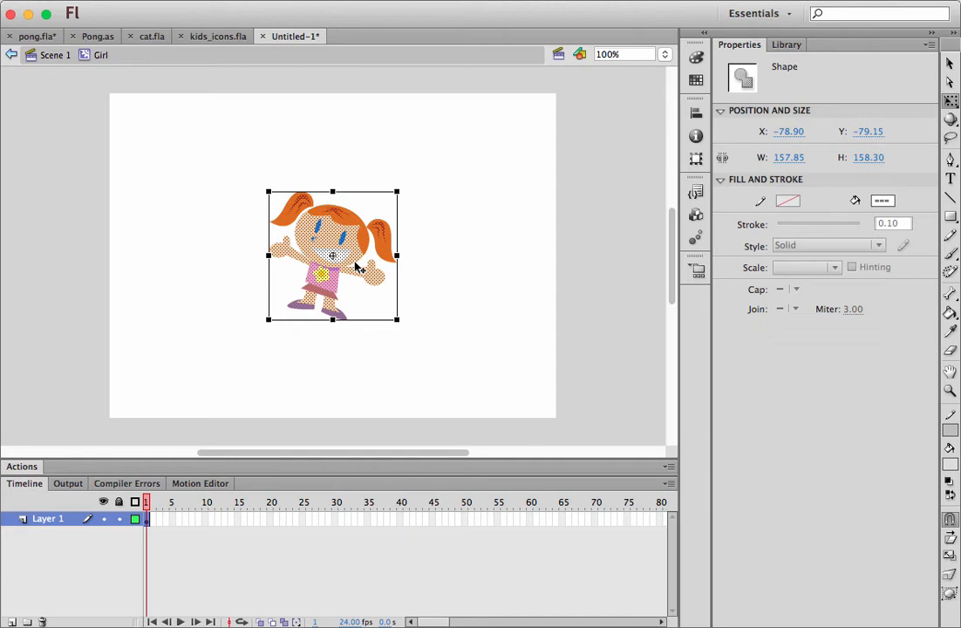
pyautogui.click(448, 266)
pyautogui.click(371, 283)
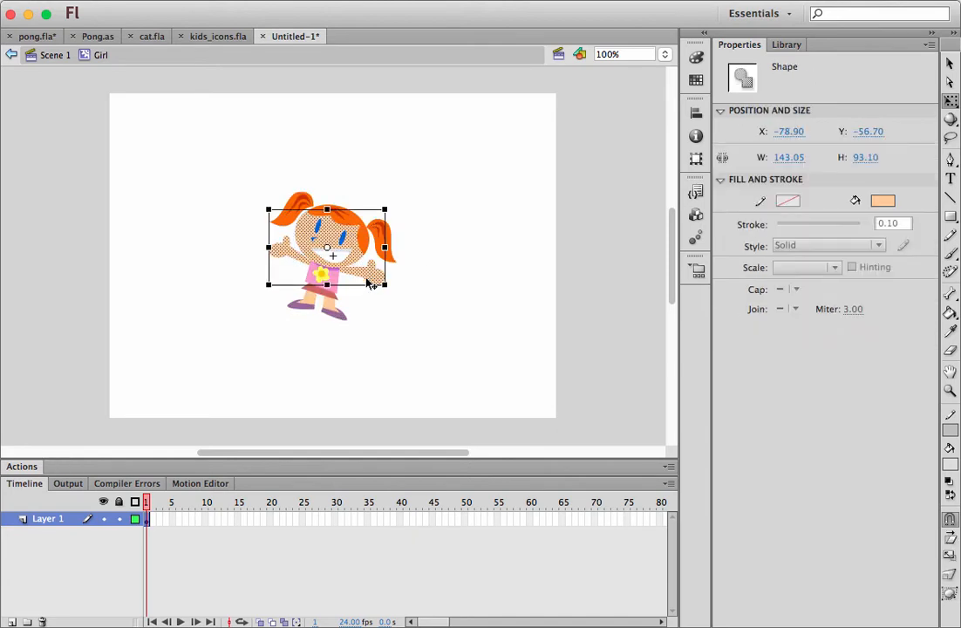
pyautogui.click(329, 301)
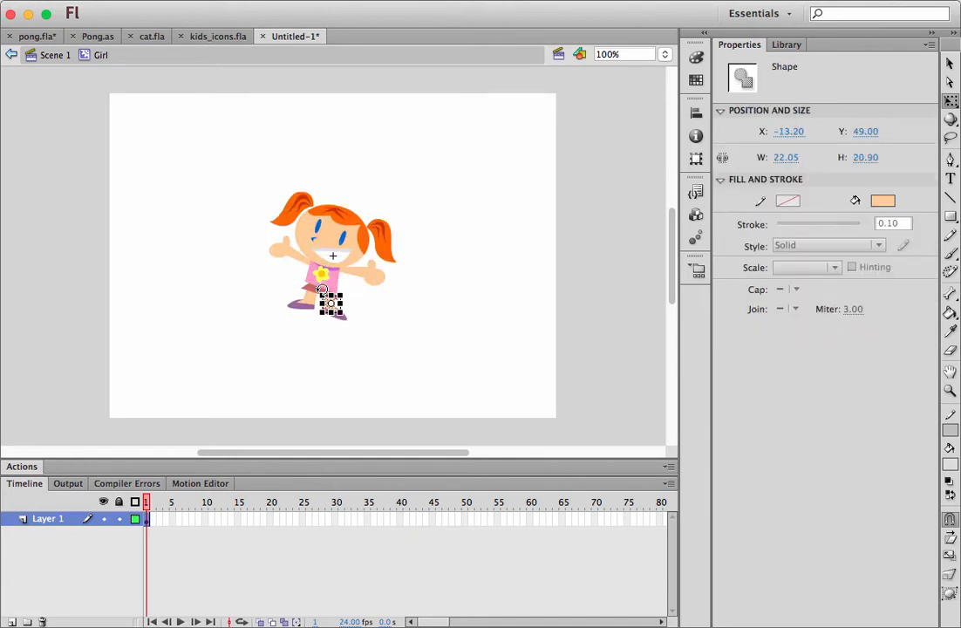
pyautogui.click(378, 273)
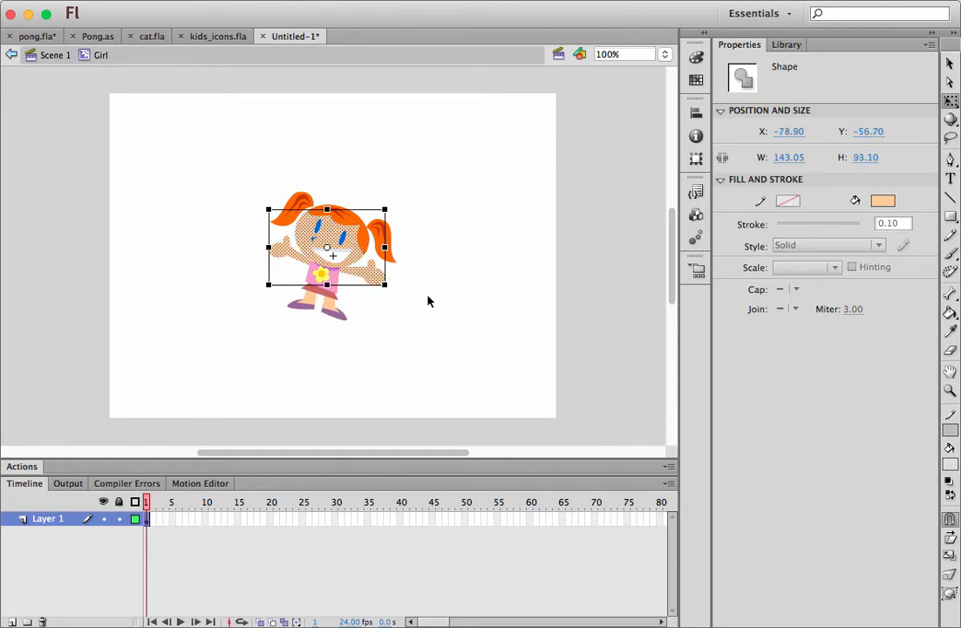
# - Select the raised arm on the girl's ponytail side left of the head with the Lasso tool and cut it from the body
pyautogui.press('super+equal')
pyautogui.press('super+equal')
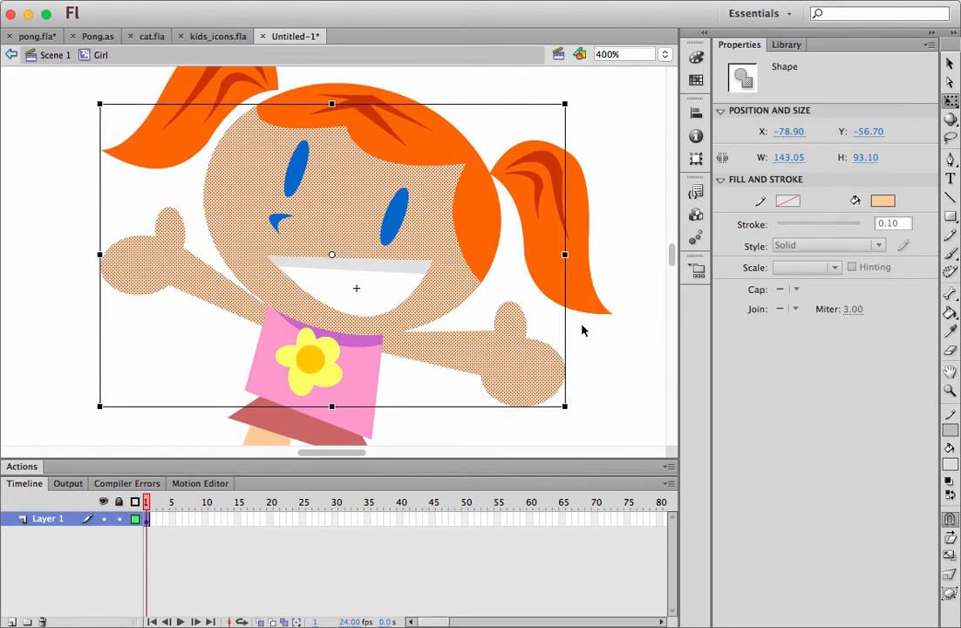
pyautogui.click(620, 355)
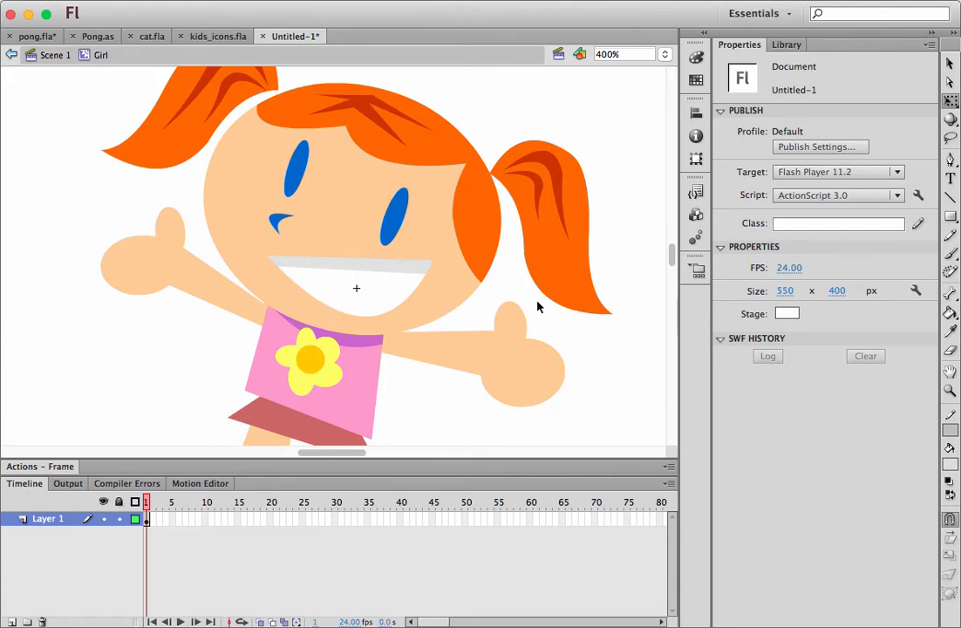
pyautogui.click(950, 137)
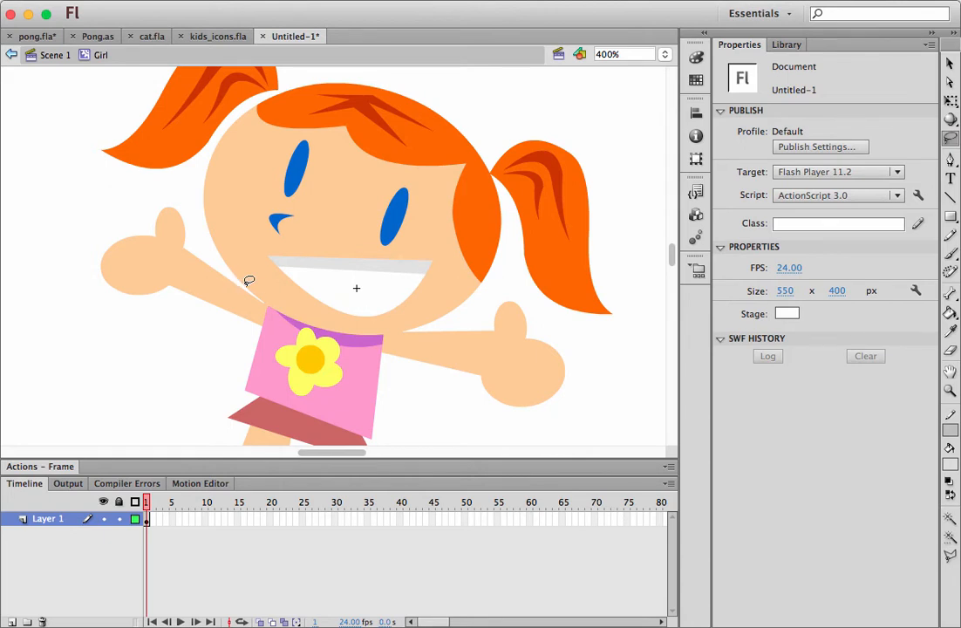
pyautogui.moveTo(245, 282)
pyautogui.mouseDown()
pyautogui.moveTo(199, 214)
pyautogui.moveTo(169, 192)
pyautogui.moveTo(128, 186)
pyautogui.moveTo(72, 217)
pyautogui.moveTo(62, 278)
pyautogui.moveTo(61, 270)
pyautogui.moveTo(138, 349)
pyautogui.moveTo(197, 348)
pyautogui.moveTo(238, 335)
pyautogui.moveTo(262, 324)
pyautogui.moveTo(242, 276)
pyautogui.mouseUp()
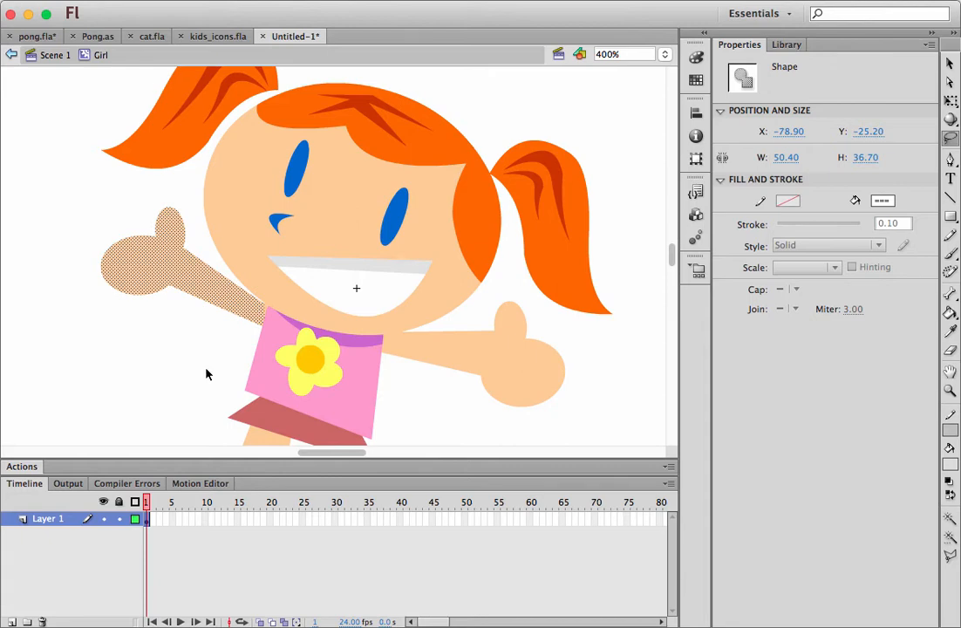
pyautogui.press('Delete')
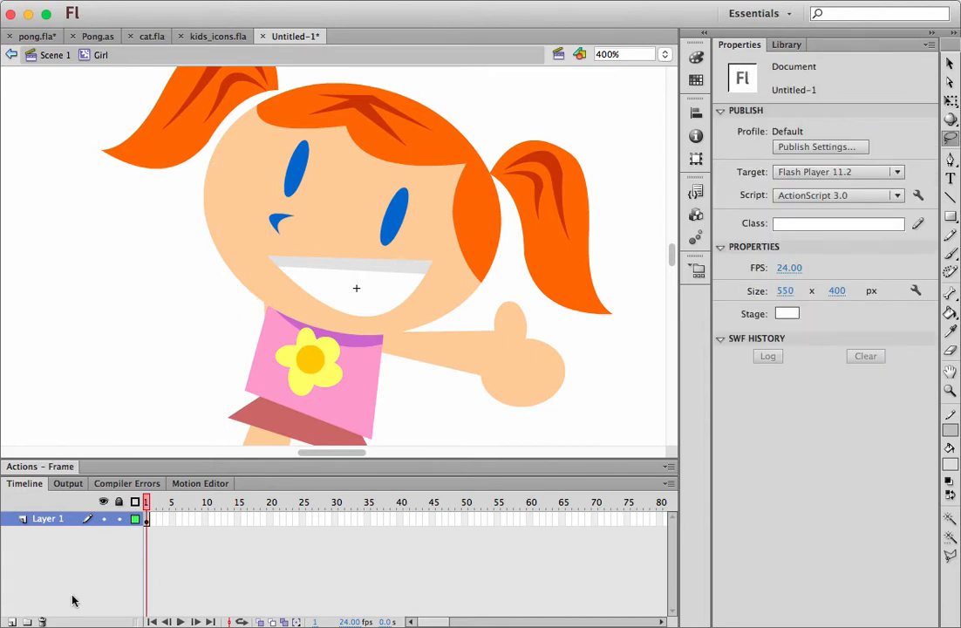
# - Paste the arm onto a new layer as a group and position it back at the shoulder
pyautogui.click(11, 621)
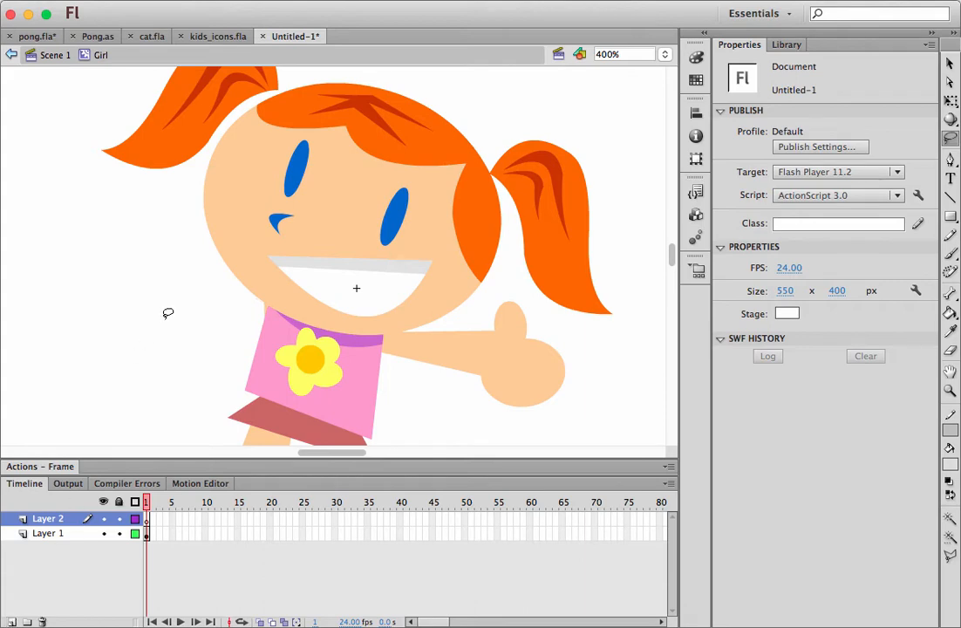
pyautogui.hotkey('ctrl', 'v')
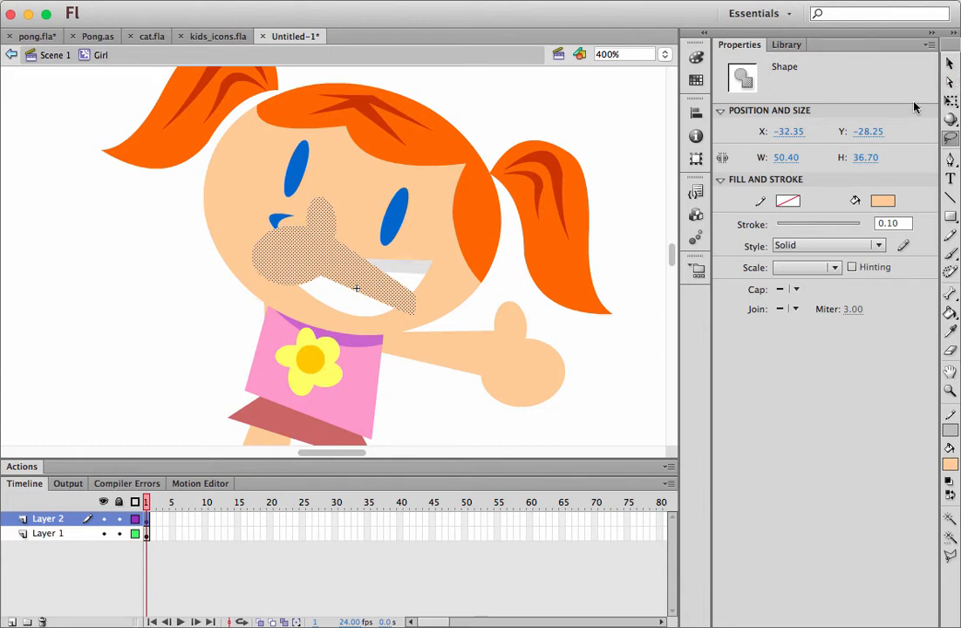
pyautogui.hotkey('ctrl', 'g')
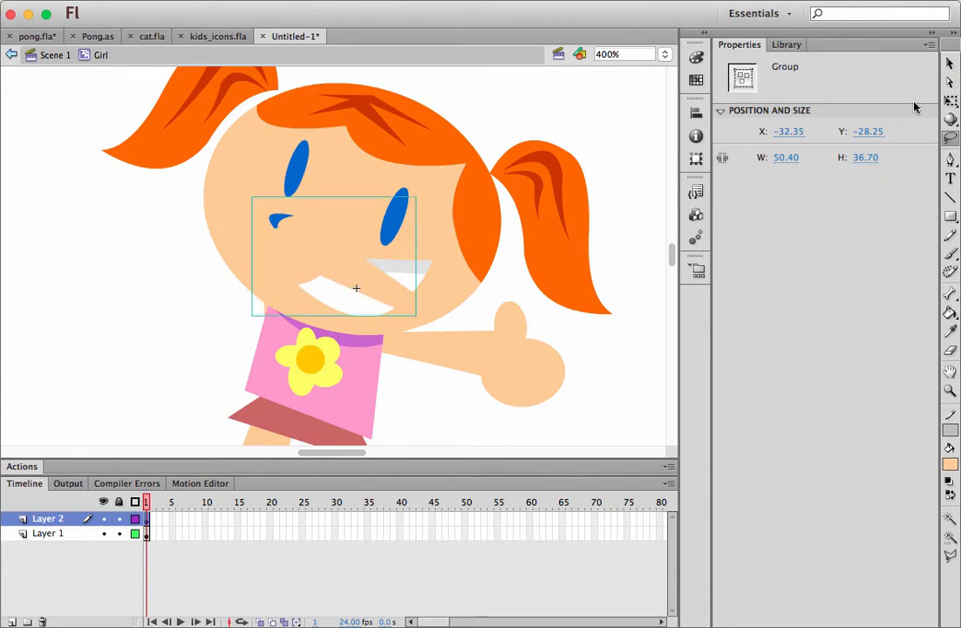
pyautogui.click(949, 62)
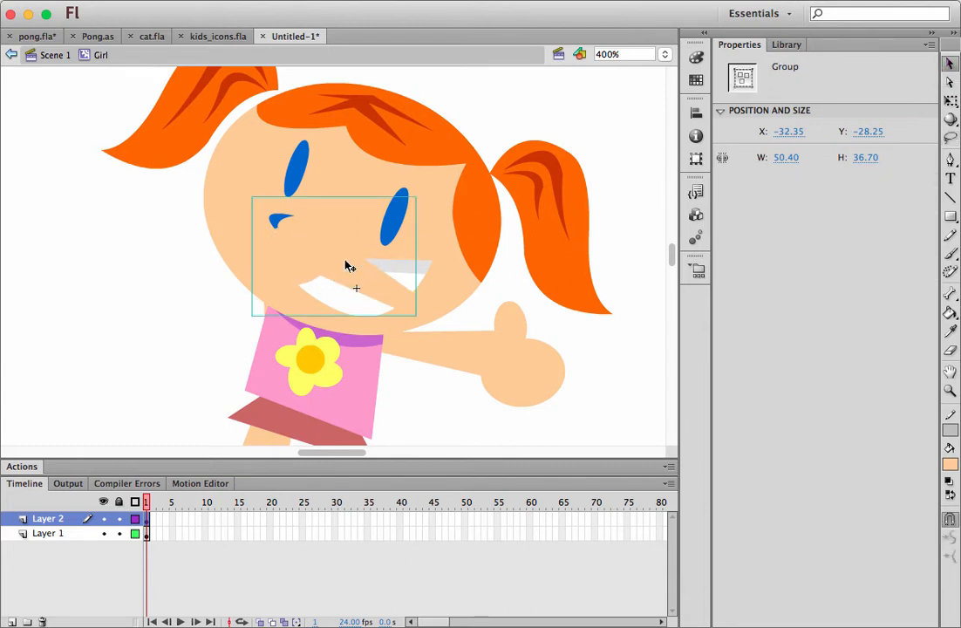
pyautogui.moveTo(350, 266); pyautogui.dragTo(196, 276)
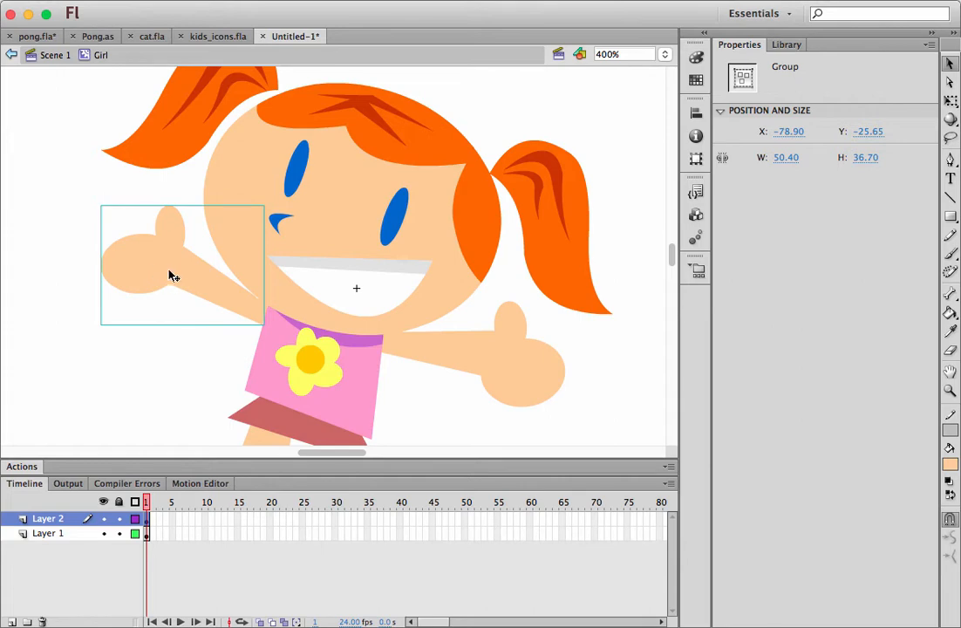
# - Convert the arm group to a Movie Clip symbol named Arm
pyautogui.rightClick(172, 276)
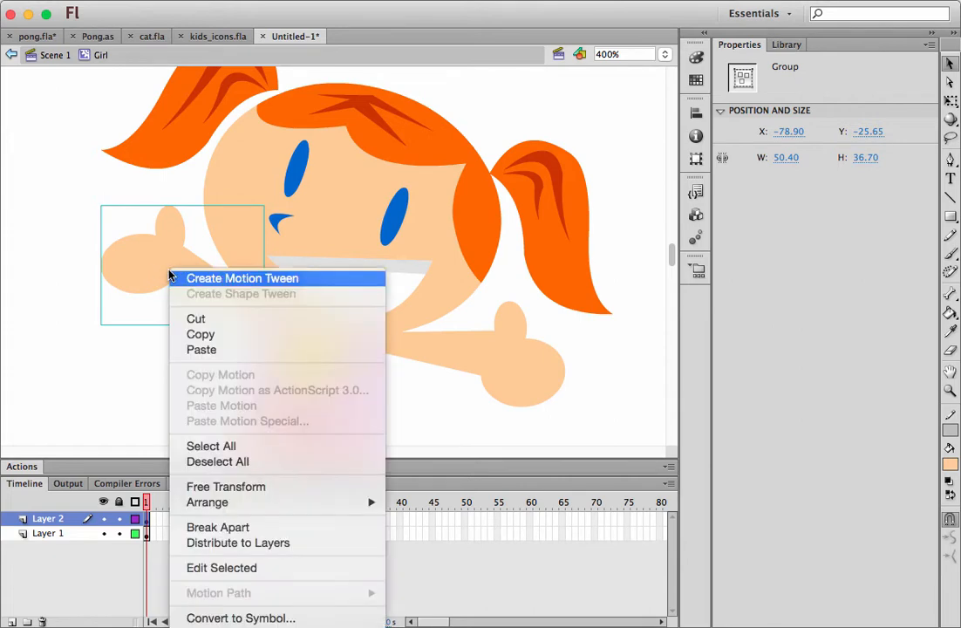
pyautogui.click(260, 618)
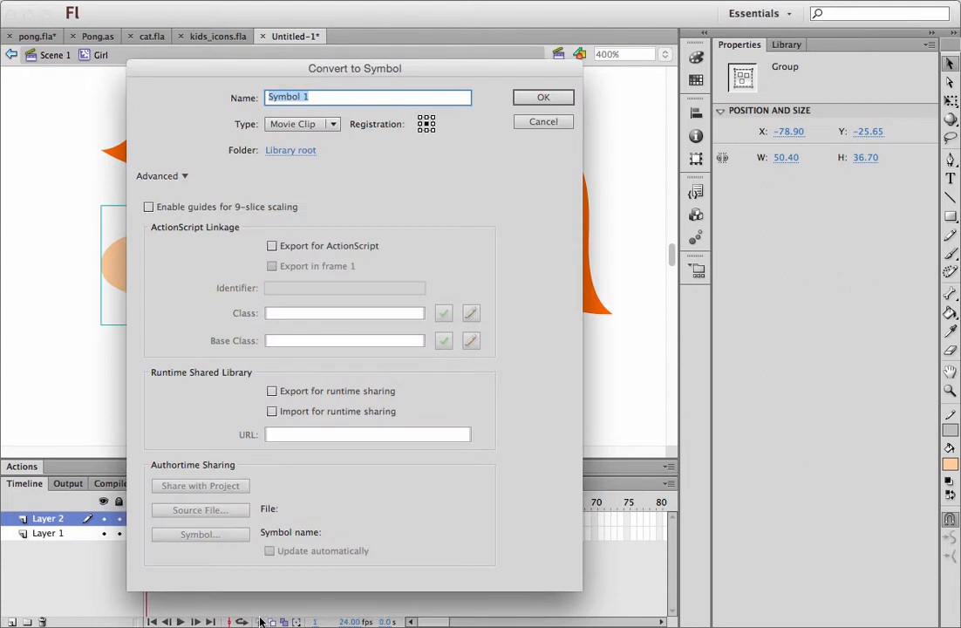
pyautogui.write('Arm')
pyautogui.press('Return')
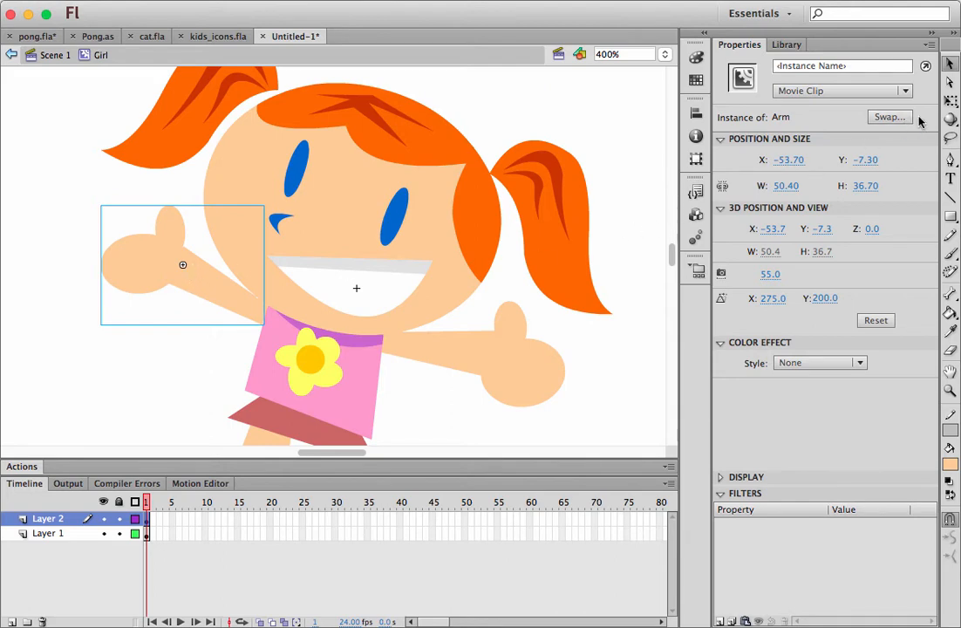
# - Move the arm's transformation point from its centre to the shoulder end with Free Transform
pyautogui.press('q')
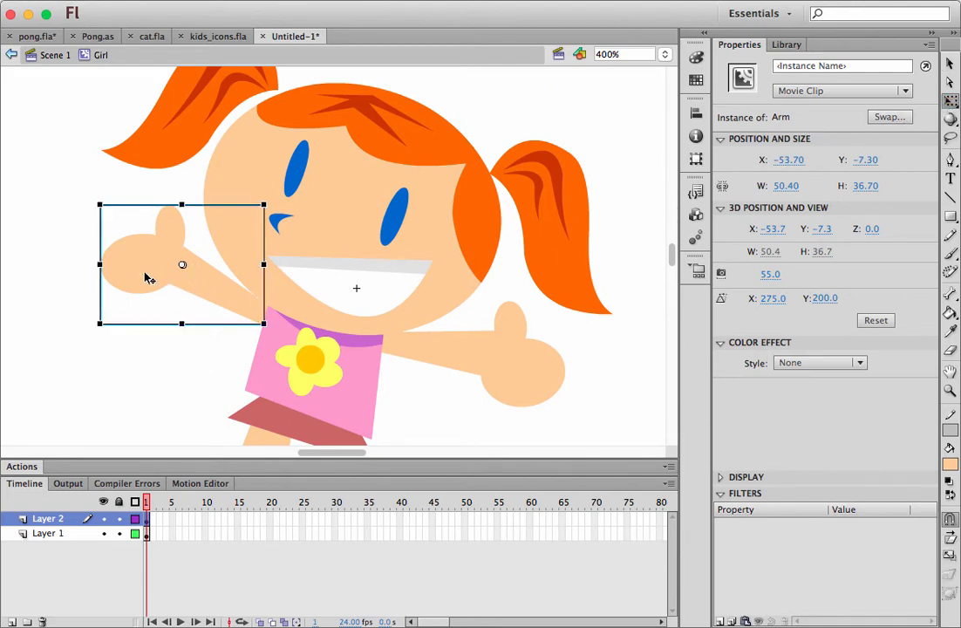
pyautogui.moveTo(91, 325); pyautogui.dragTo(90, 359)
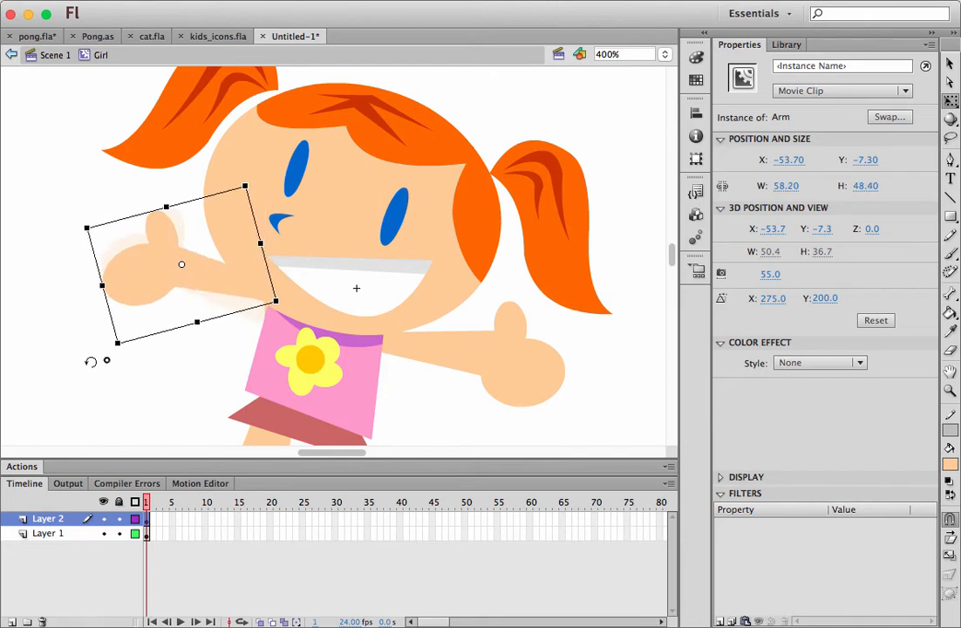
pyautogui.hotkey('ctrl', 'z')
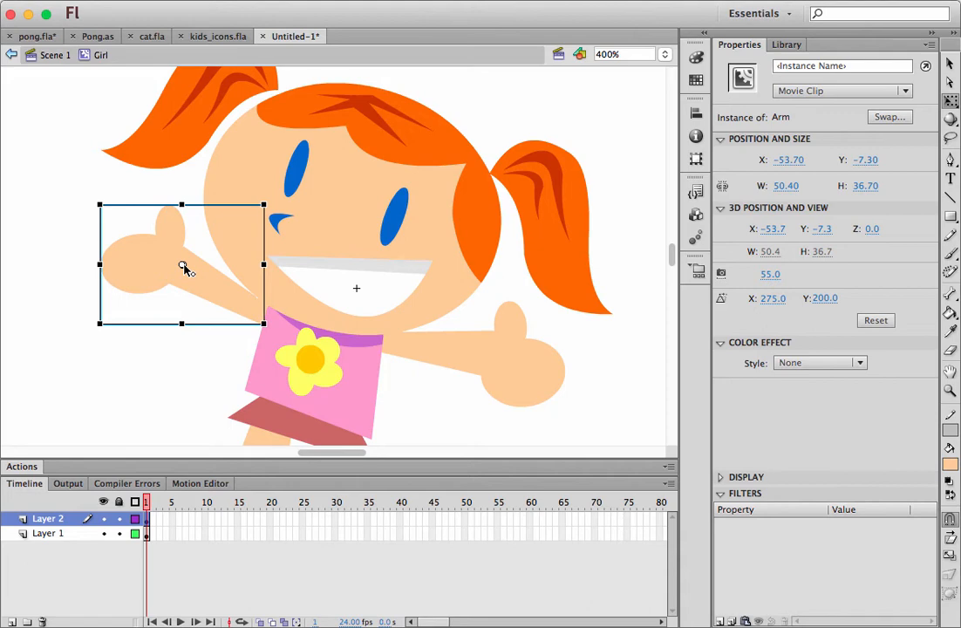
pyautogui.moveTo(183, 268); pyautogui.dragTo(263, 323)
pyautogui.moveTo(270, 319); pyautogui.dragTo(270, 319)
pyautogui.moveTo(90, 319); pyautogui.dragTo(112, 291)
pyautogui.press('super+z')
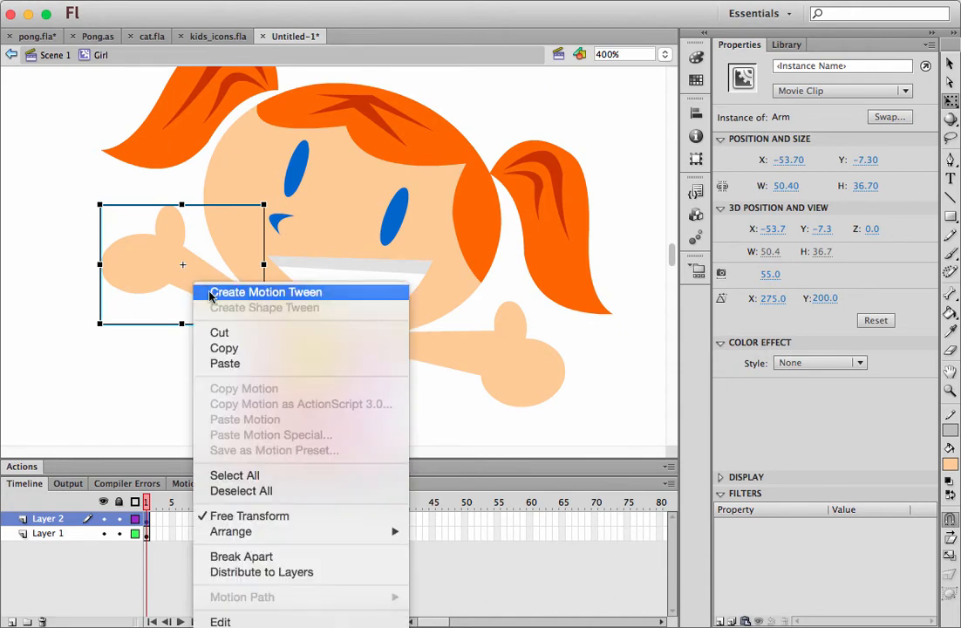
# - Create a motion tween on the Arm clip and extend the body on Layer 1 to frame 24
pyautogui.click(199, 292)
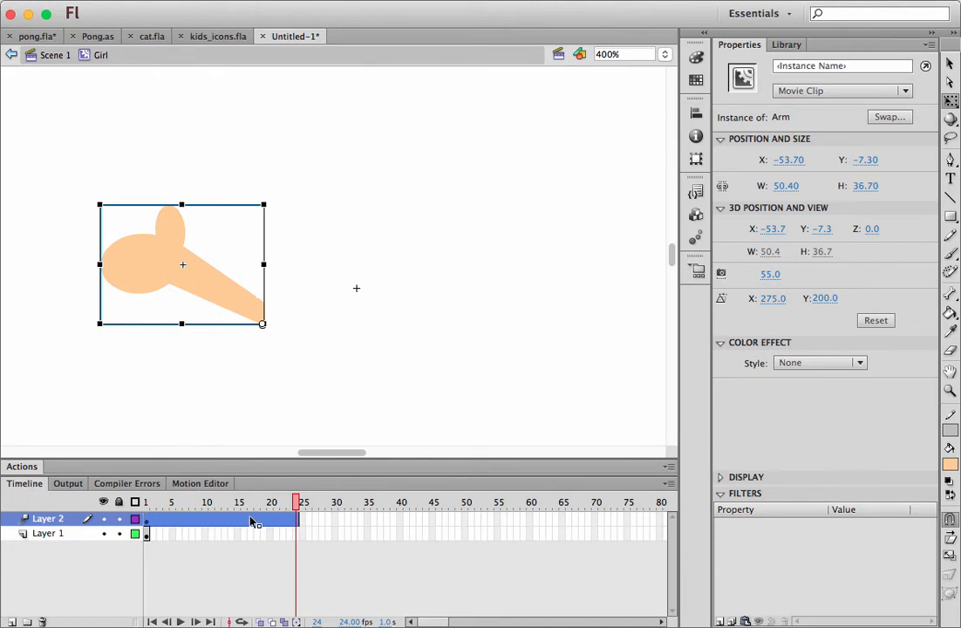
pyautogui.click(297, 535)
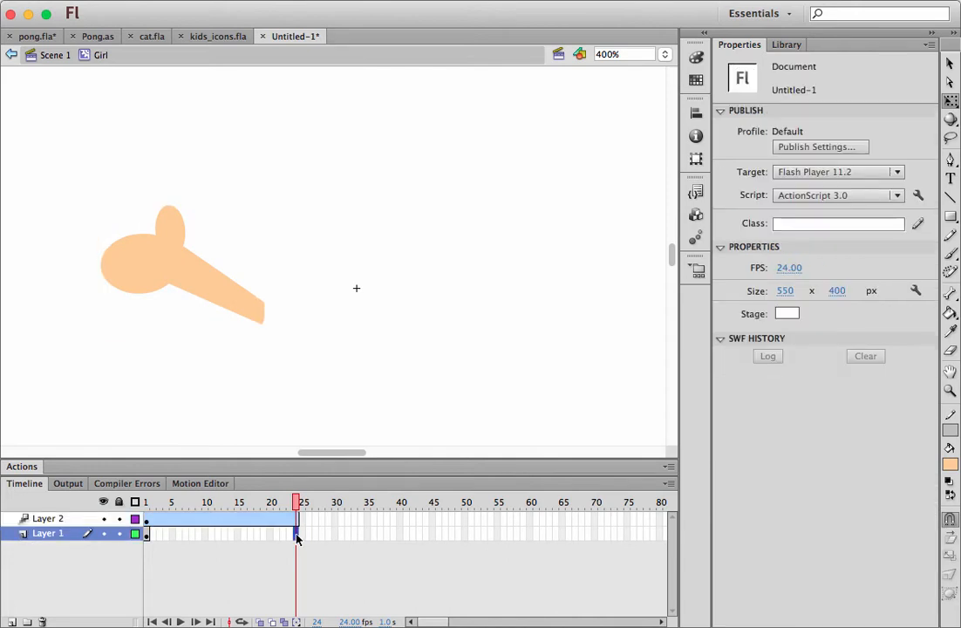
pyautogui.rightClick(296, 538)
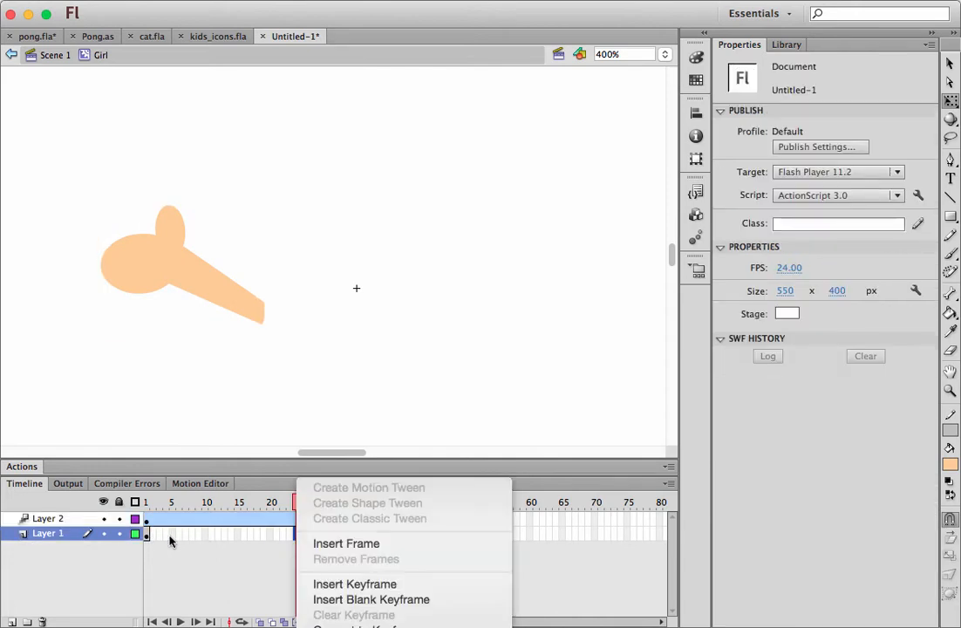
pyautogui.click(334, 544)
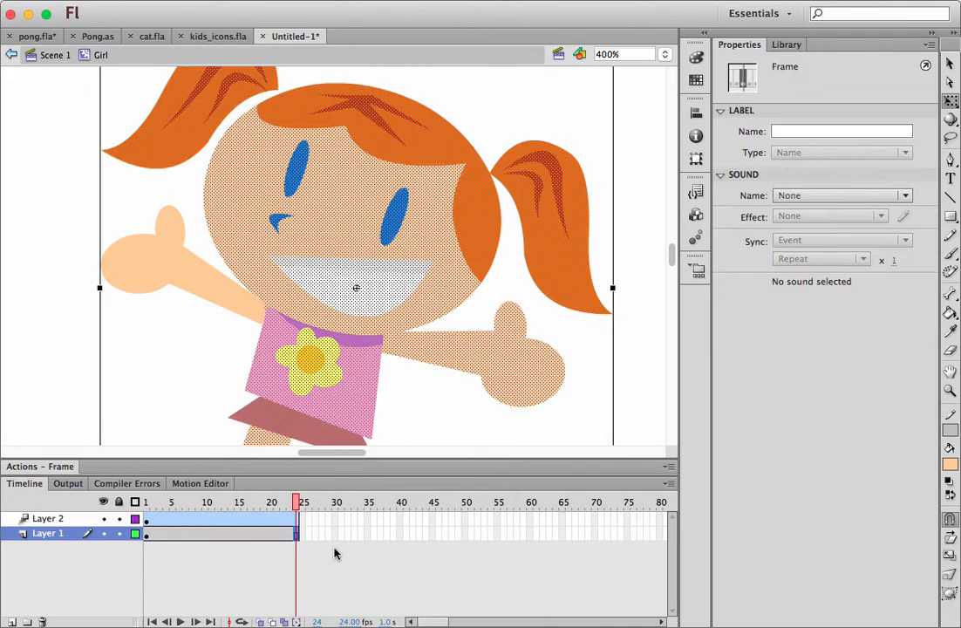
# - Insert a keyframe at frame 24 of the arm's tween on Layer 2
pyautogui.click(295, 520)
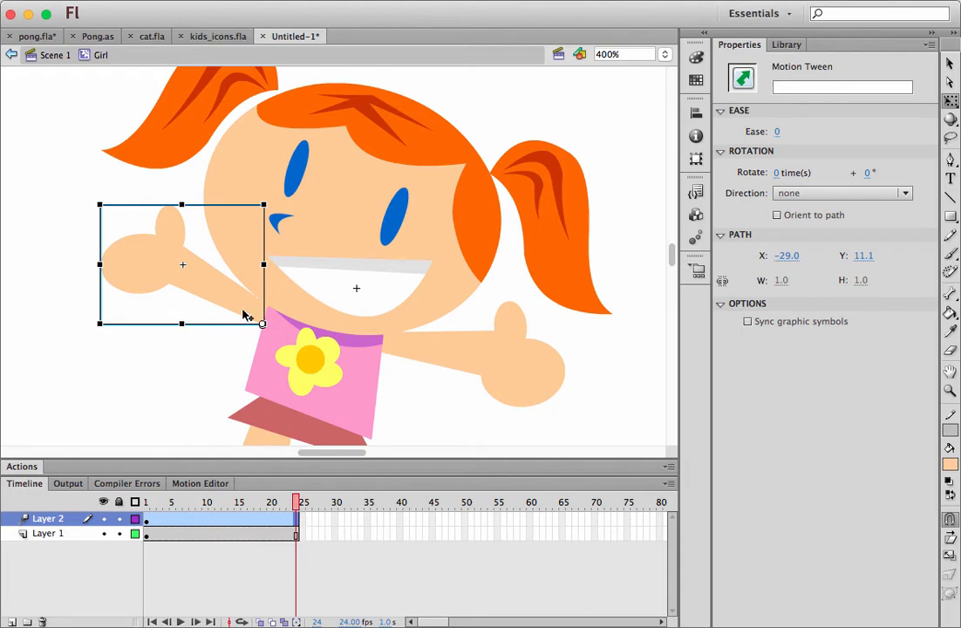
pyautogui.rightClick(297, 521)
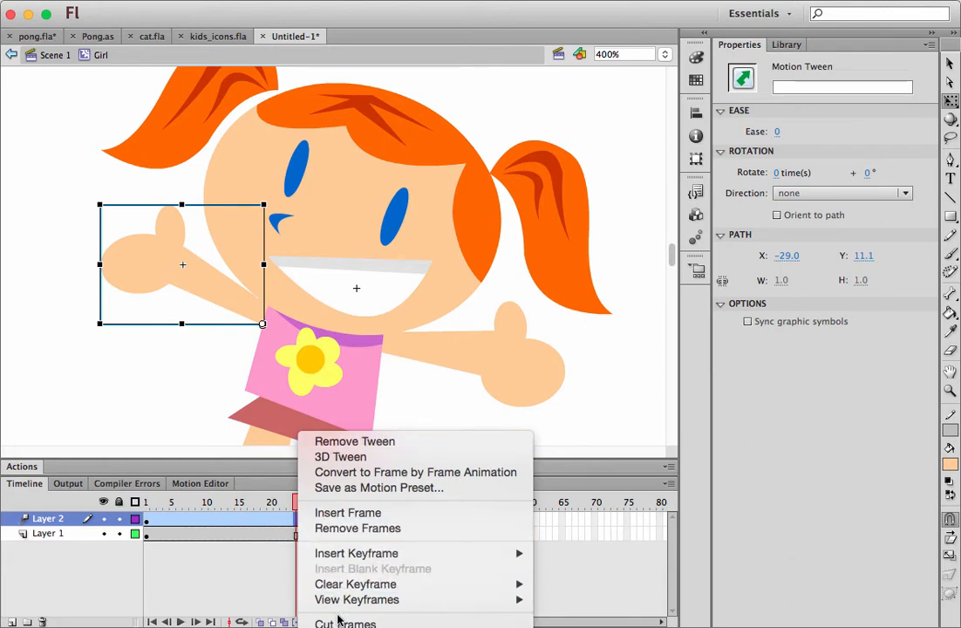
pyautogui.moveTo(338, 551)
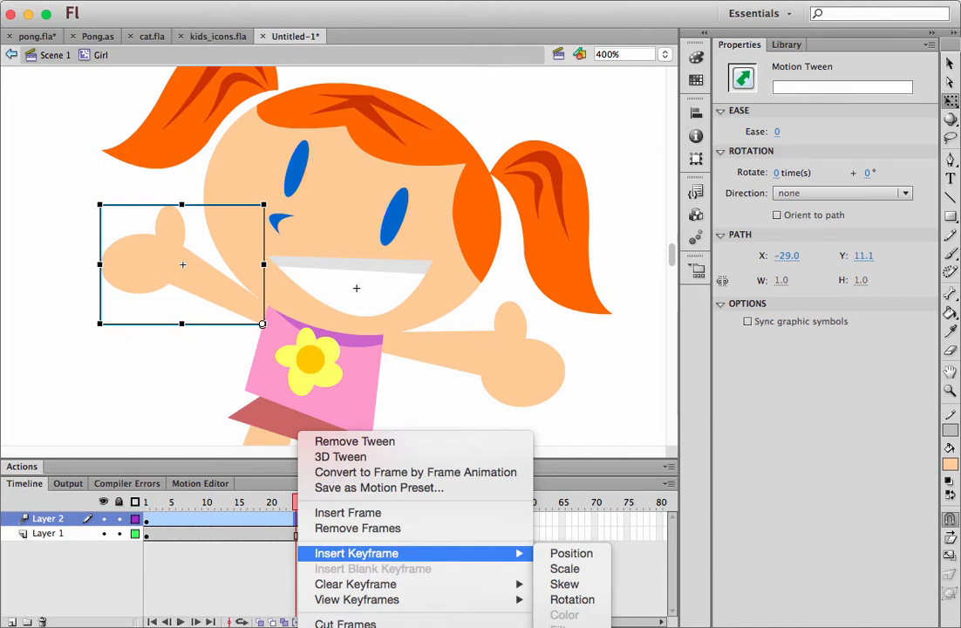
pyautogui.click(560, 627)
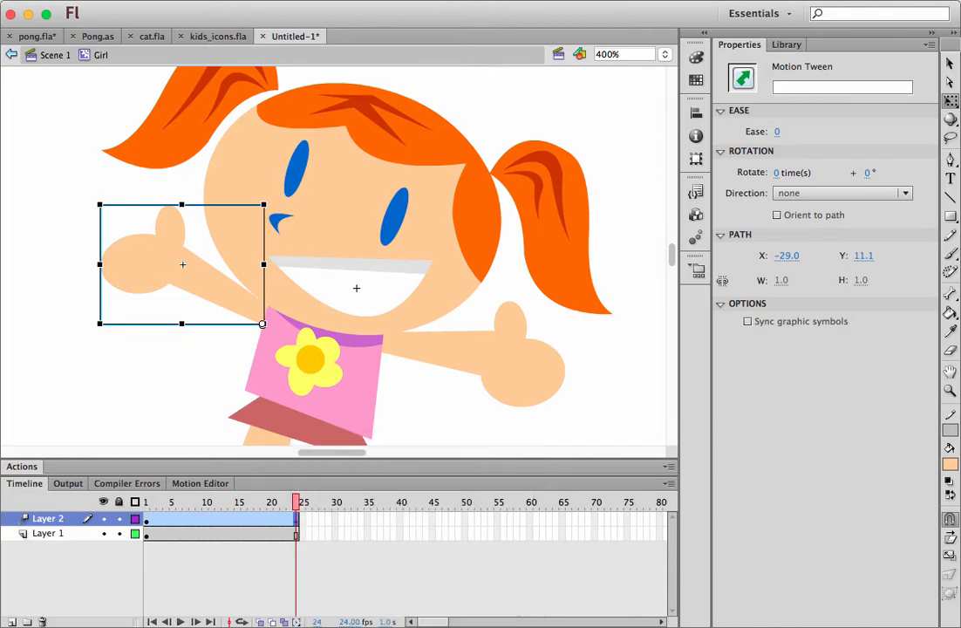
# - Rotate the arm downward around the shoulder at frame 12 and scrub the timeline to preview the movement
pyautogui.click(225, 521)
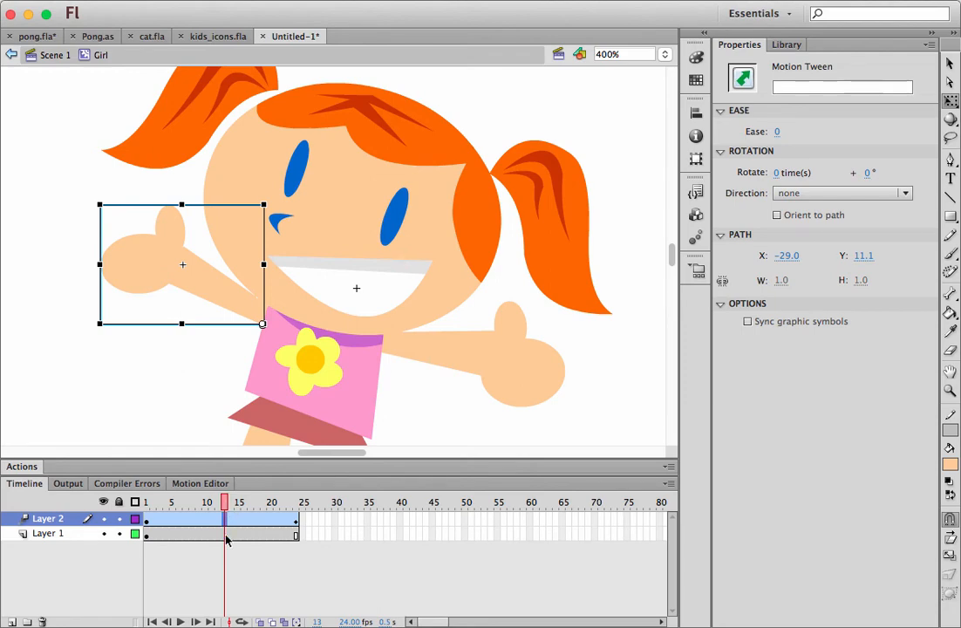
pyautogui.click(223, 501)
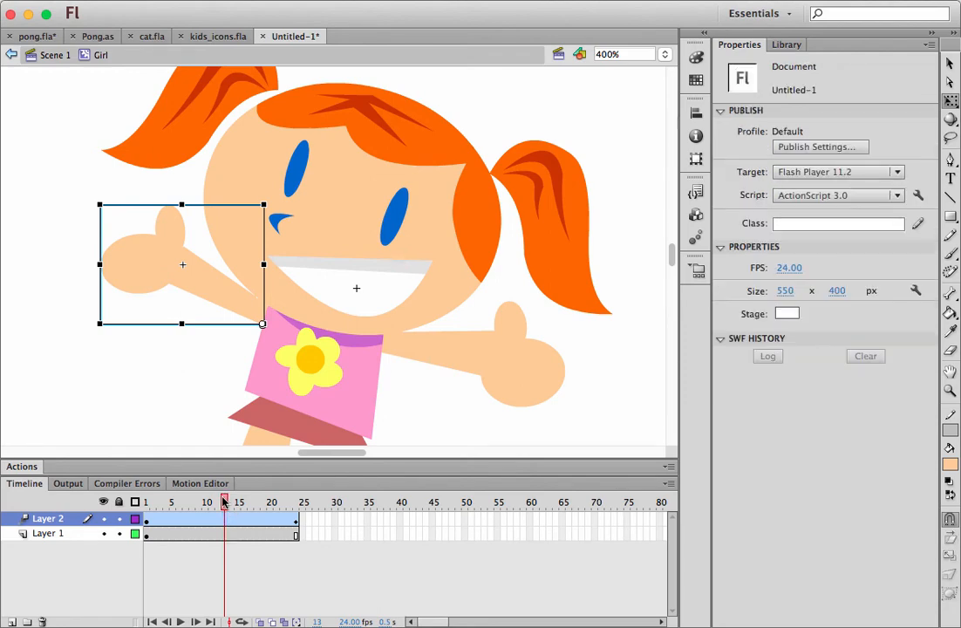
pyautogui.moveTo(224, 500); pyautogui.dragTo(219, 500)
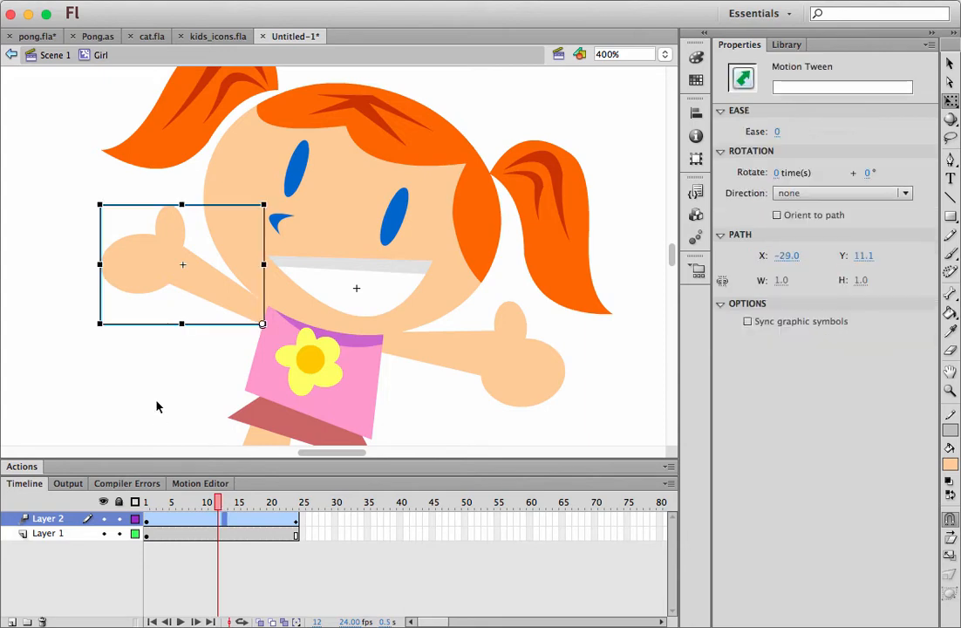
pyautogui.click(93, 326)
pyautogui.moveTo(93, 326); pyautogui.dragTo(144, 442)
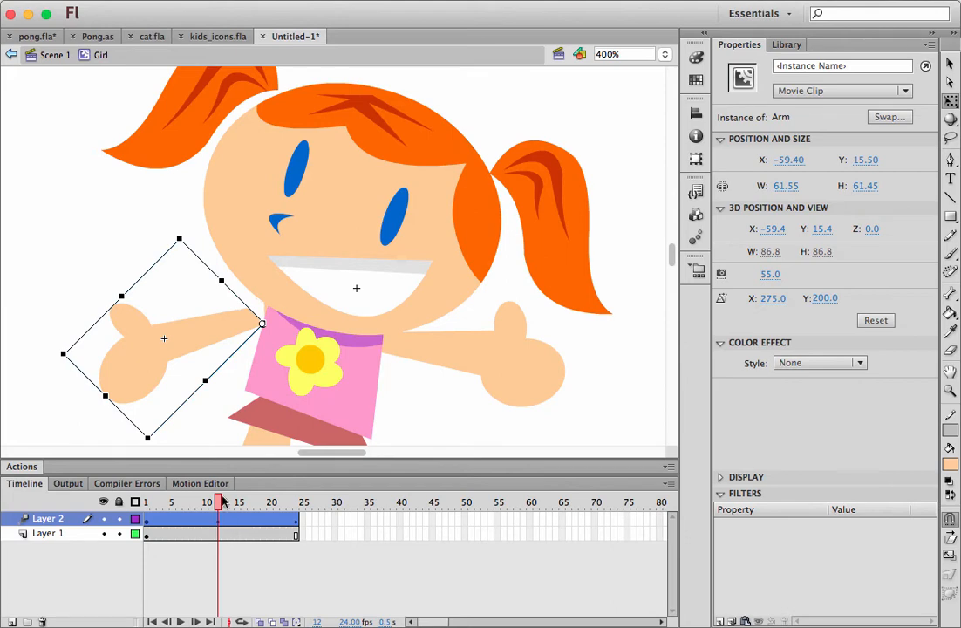
pyautogui.moveTo(218, 503); pyautogui.dragTo(196, 482)
pyautogui.moveTo(197, 484); pyautogui.dragTo(173, 485)
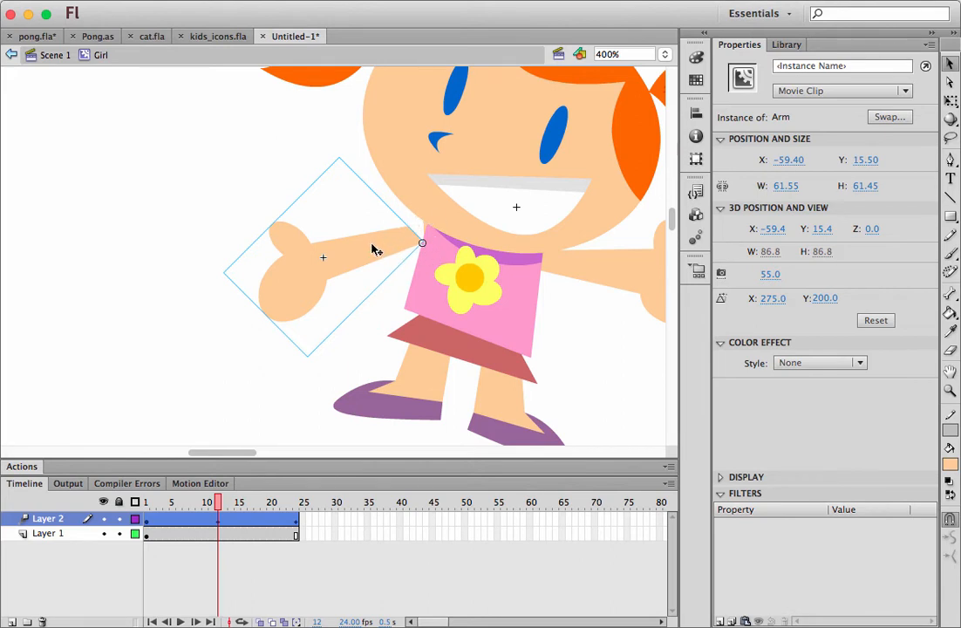
# - Inside the Arm clip's group, copy the shoulder end with the Lasso tool and place pasted copies there to lengthen the arm
pyautogui.doubleClick(373, 250)
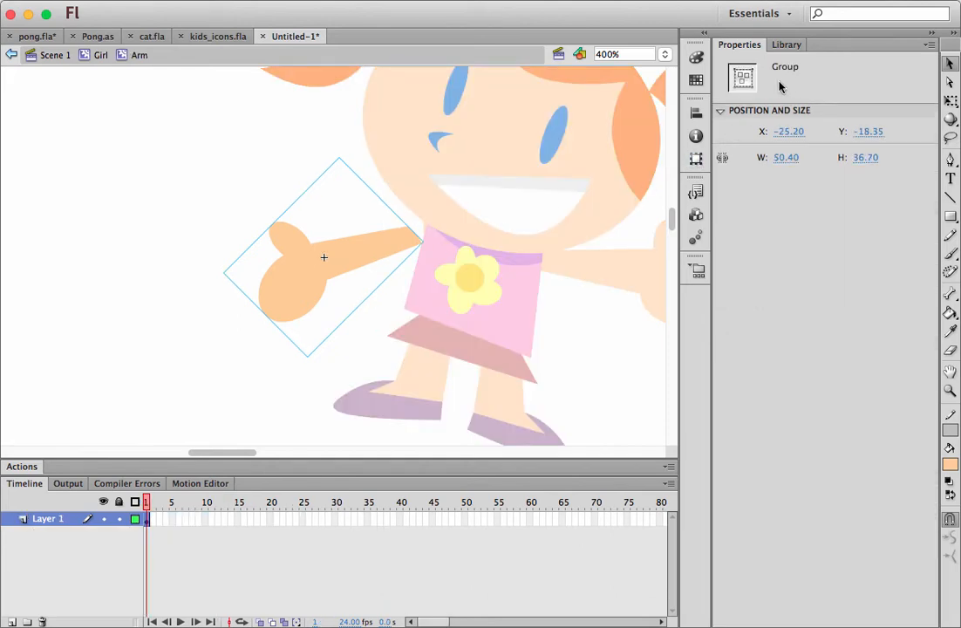
pyautogui.doubleClick(378, 247)
pyautogui.click(378, 248)
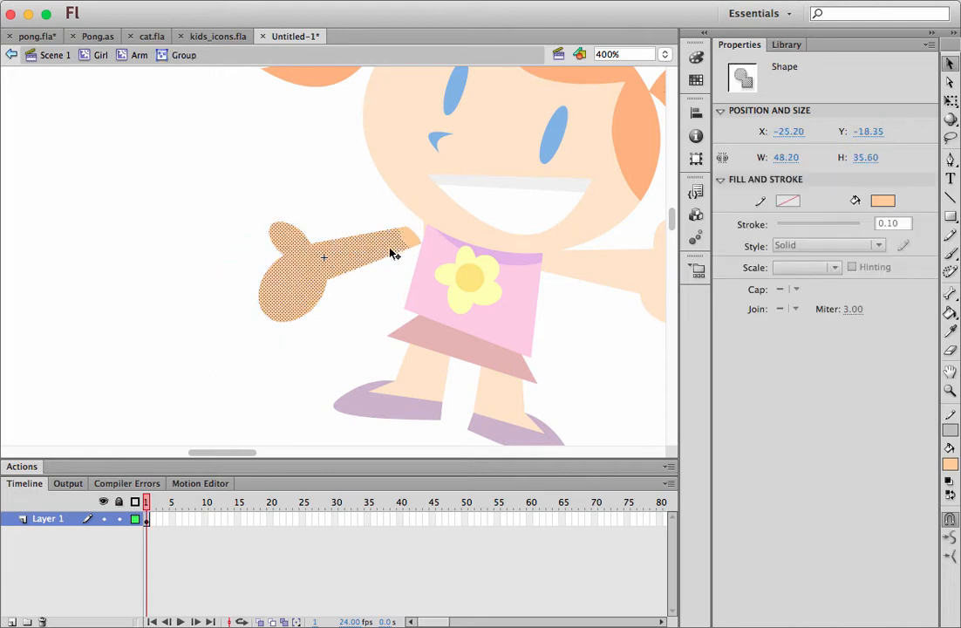
pyautogui.click(418, 259)
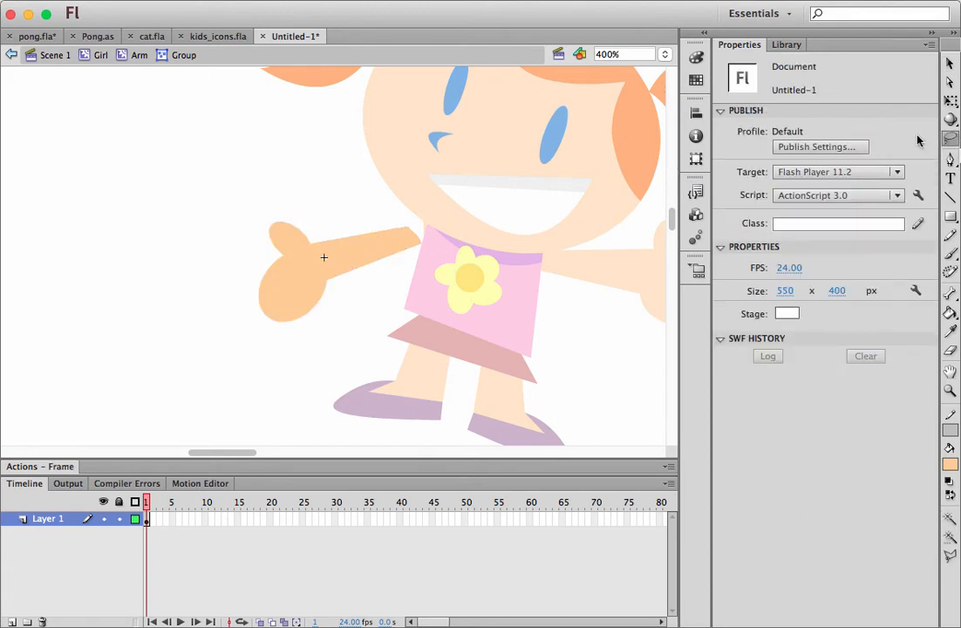
pyautogui.click(950, 137)
pyautogui.moveTo(430, 217)
pyautogui.mouseDown()
pyautogui.moveTo(396, 221)
pyautogui.moveTo(404, 245)
pyautogui.moveTo(421, 251)
pyautogui.moveTo(435, 211)
pyautogui.mouseUp()
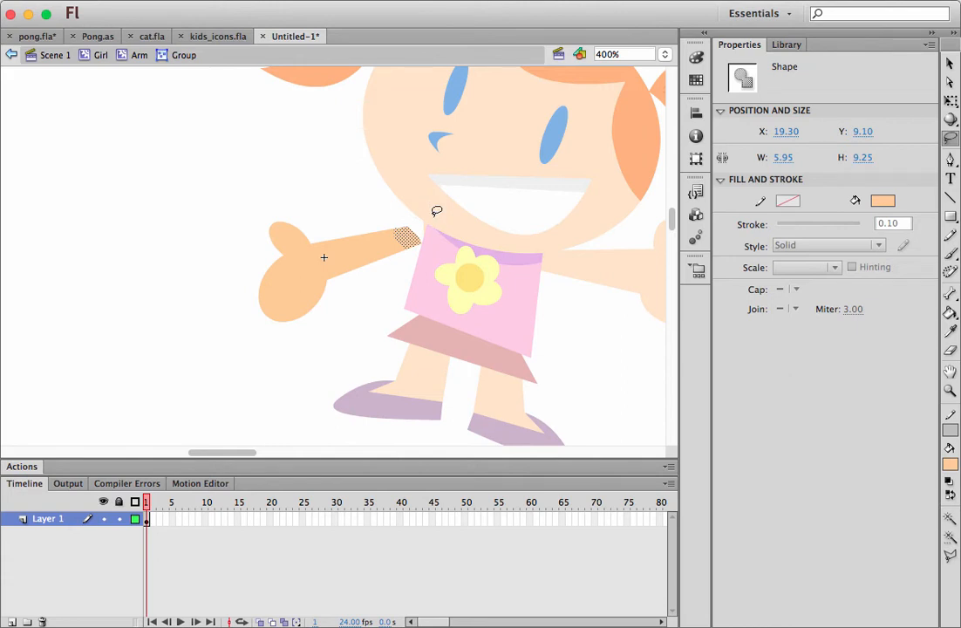
pyautogui.hotkey('ctrl', 'v')
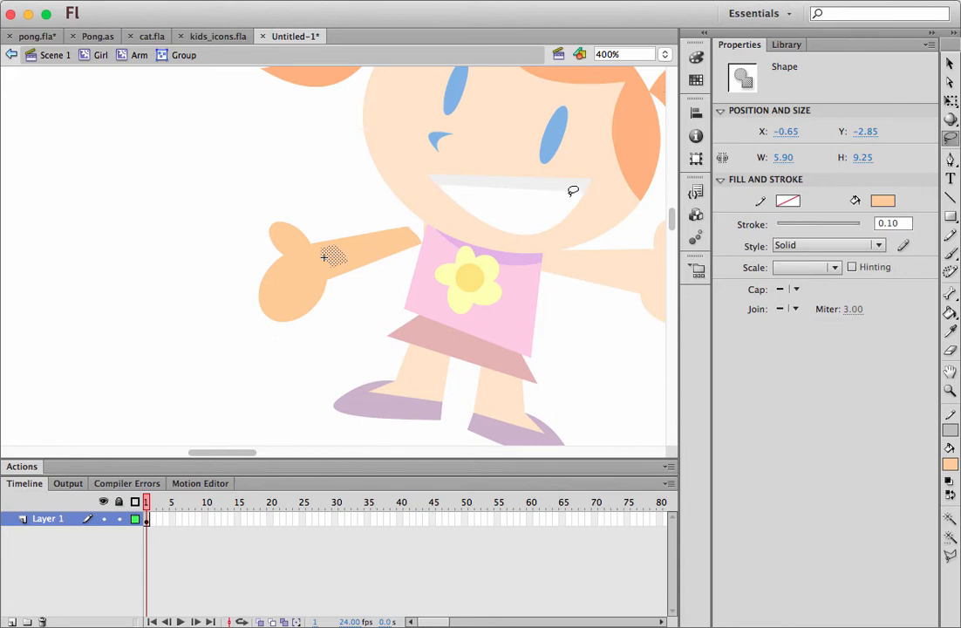
pyautogui.click(949, 65)
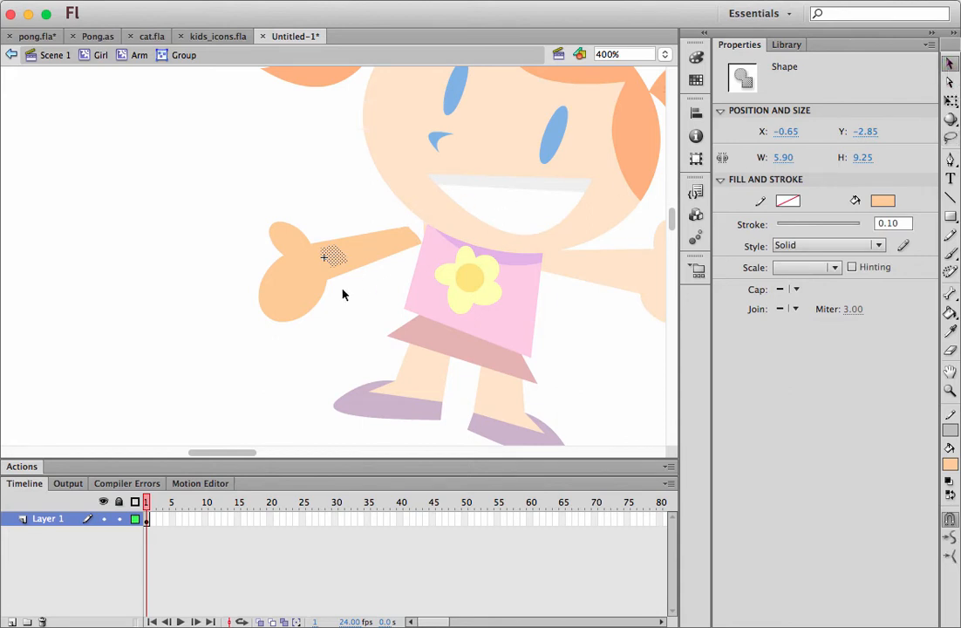
pyautogui.moveTo(336, 263); pyautogui.dragTo(414, 238)
pyautogui.press('super+v')
pyautogui.moveTo(335, 261); pyautogui.dragTo(428, 237)
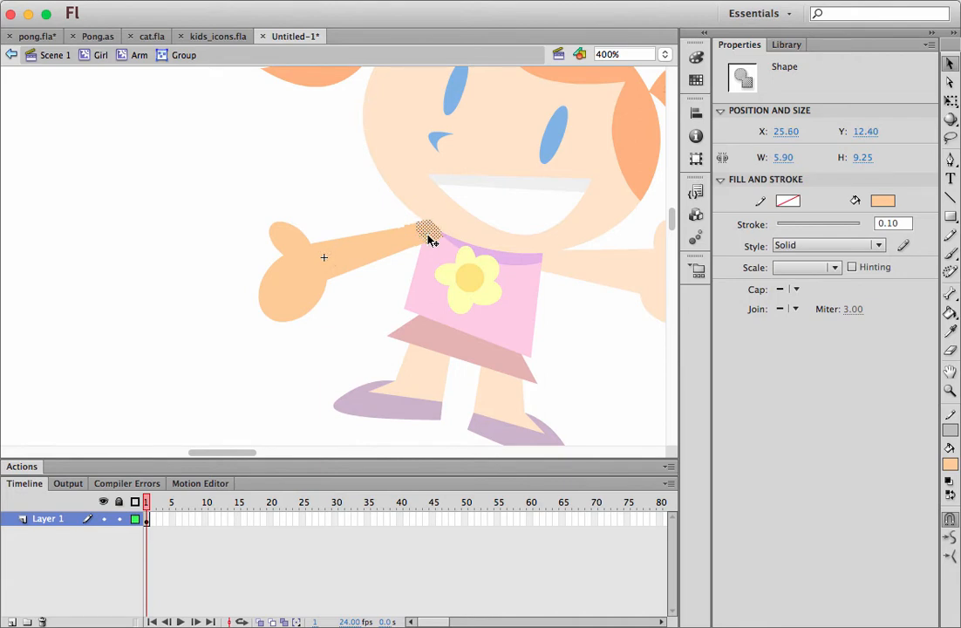
# - Smooth the jagged upper edge of the extended shoulder with the Eraser and return to the Girl symbol
pyautogui.press('super+equal')
pyautogui.press('super+equal')
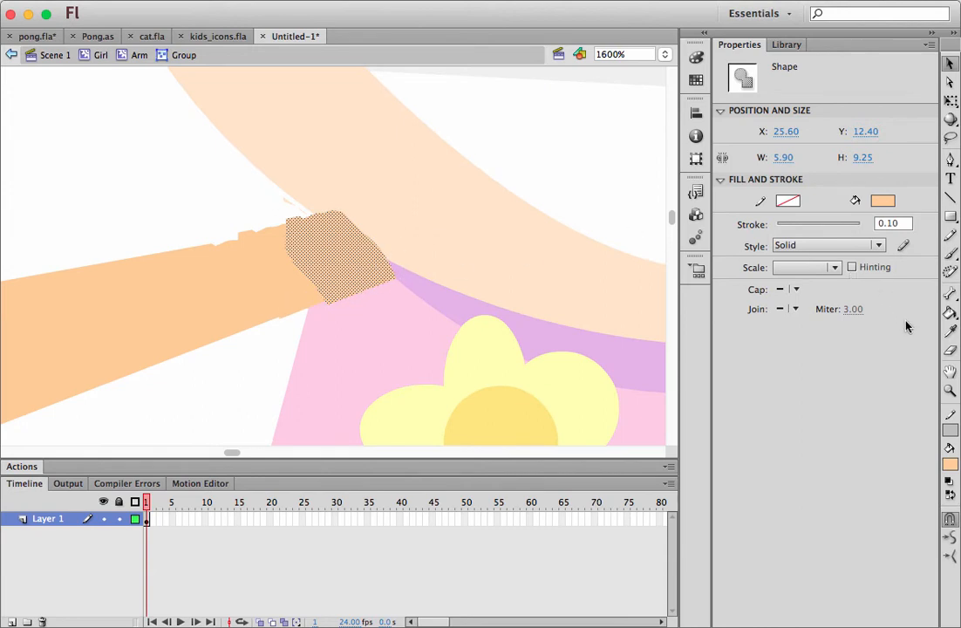
pyautogui.click(949, 351)
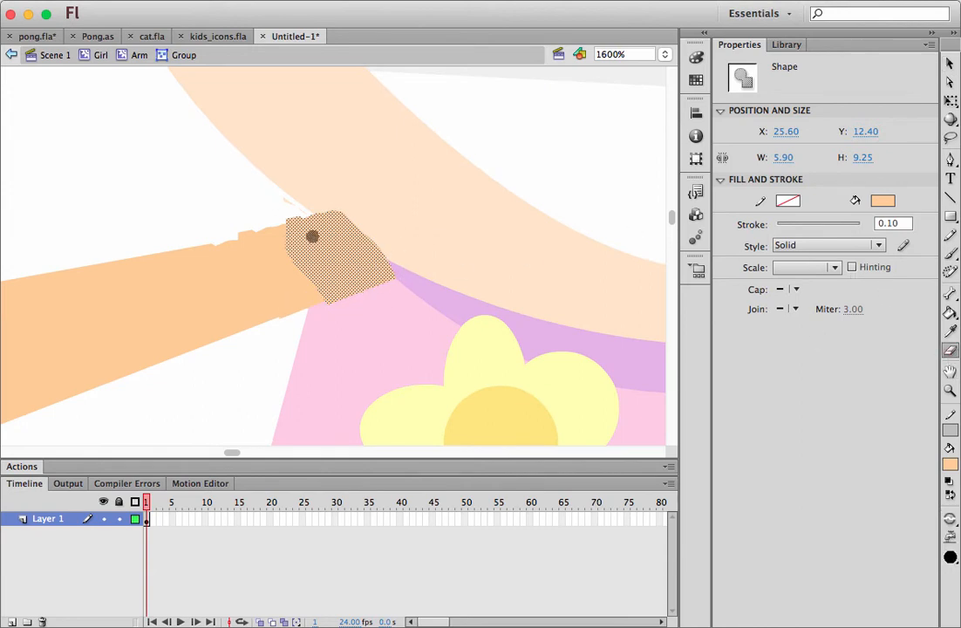
pyautogui.moveTo(304, 210); pyautogui.dragTo(219, 235)
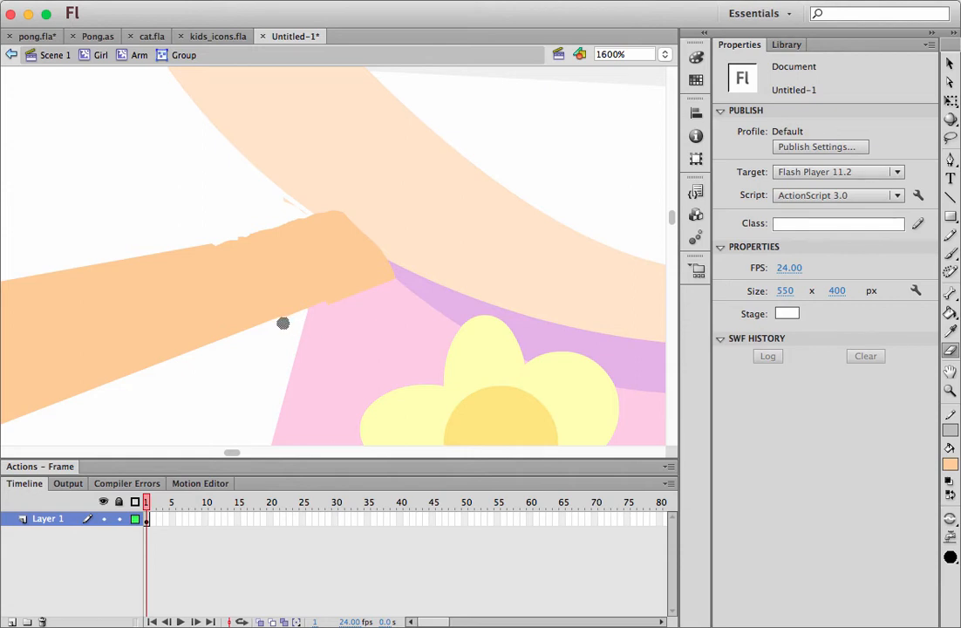
pyautogui.press('b')
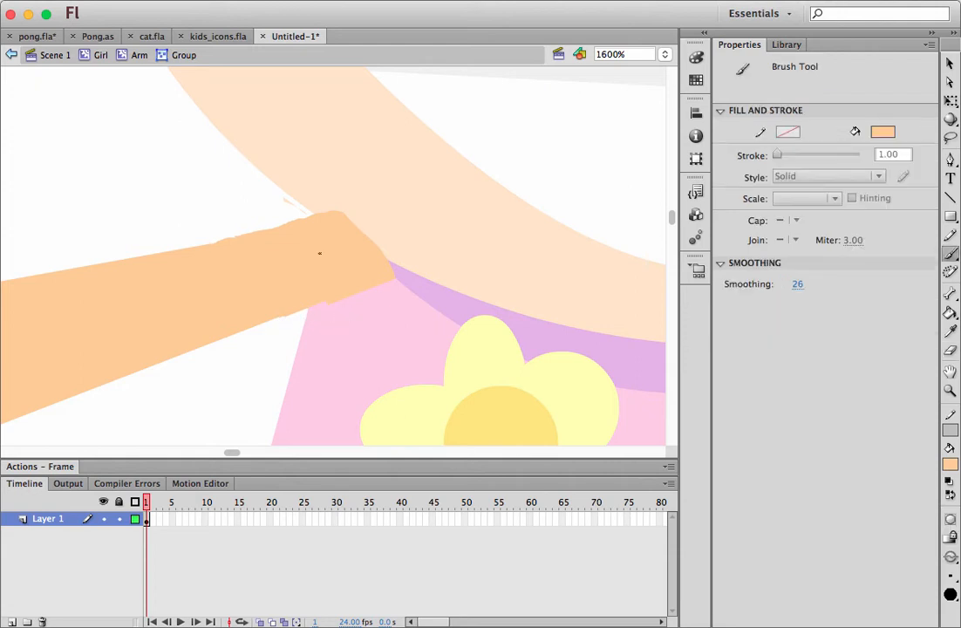
pyautogui.press('super+minus')
pyautogui.press('super+minus')
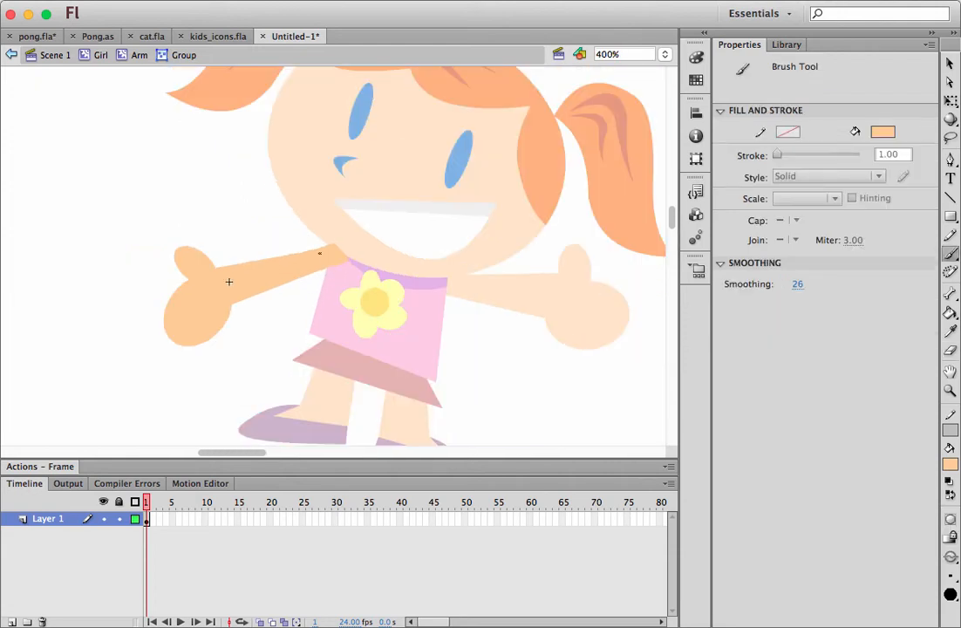
pyautogui.press('super+minus')
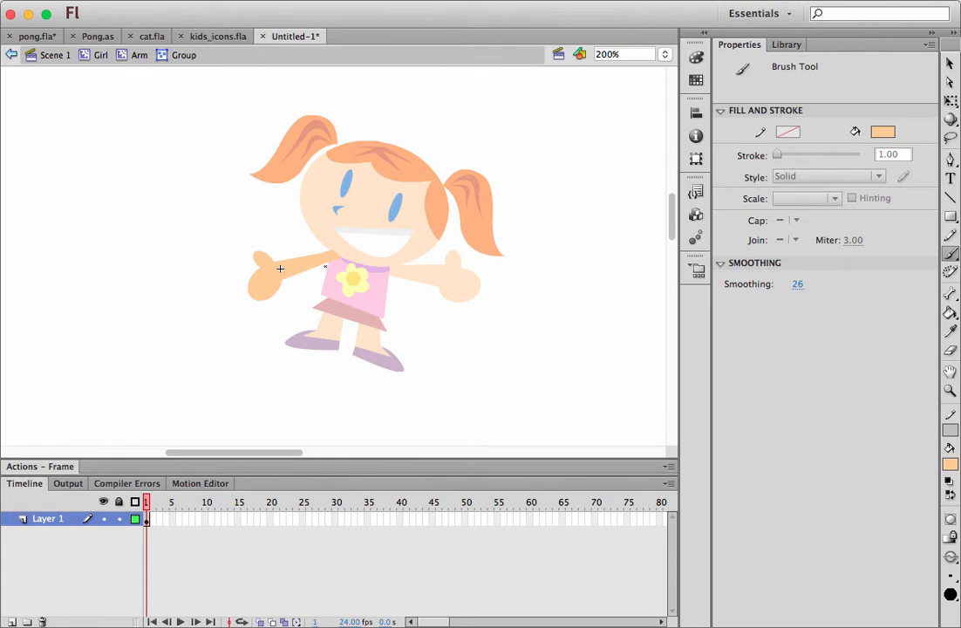
pyautogui.click(100, 54)
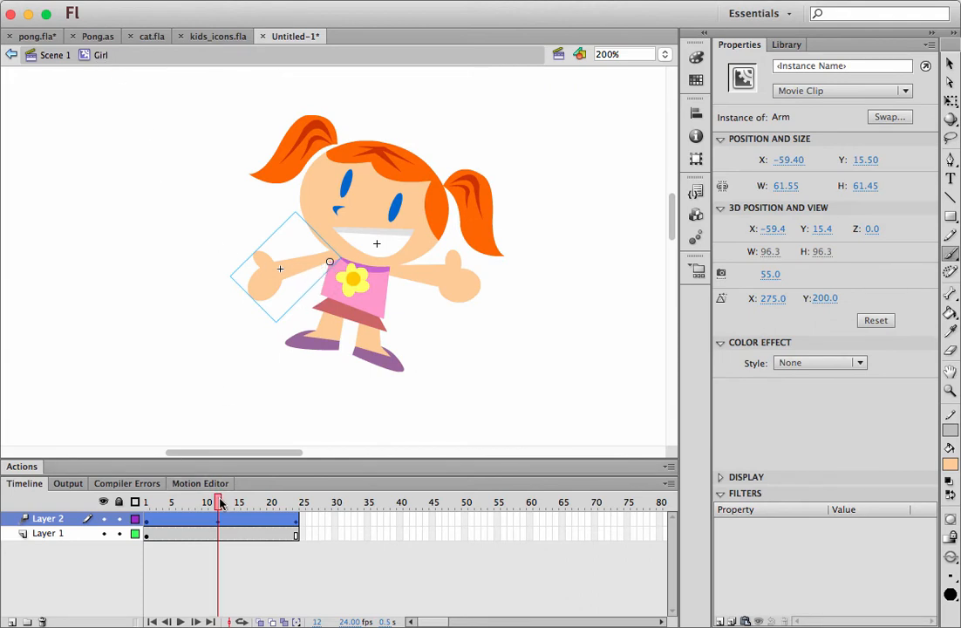
# - Preview the arm movement up to frame 24, place Layer 2 beneath Layer 1, and replay it back to frame 1
pyautogui.moveTo(219, 504); pyautogui.dragTo(321, 479)
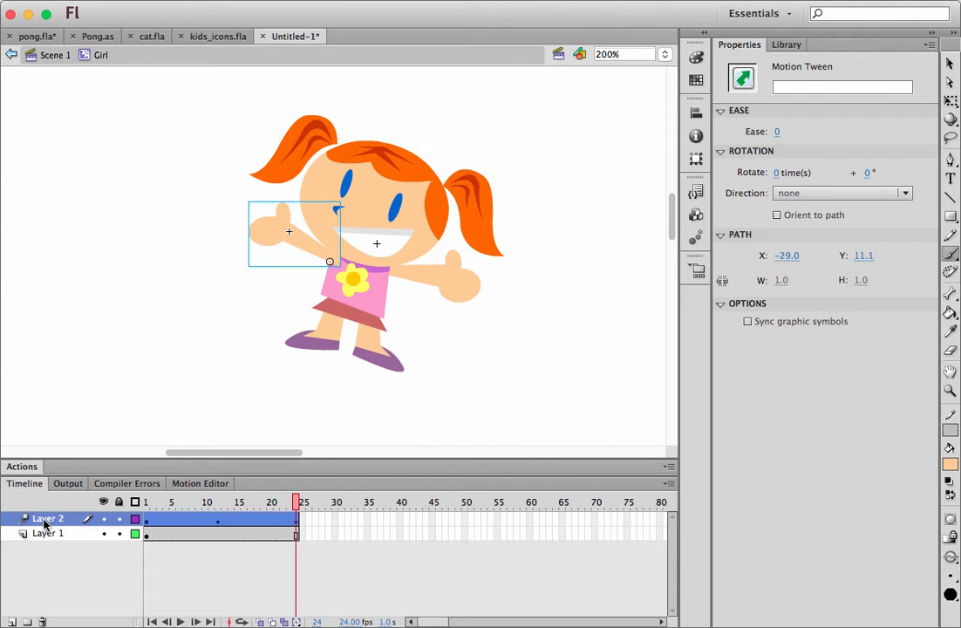
pyautogui.moveTo(45, 523); pyautogui.dragTo(45, 542)
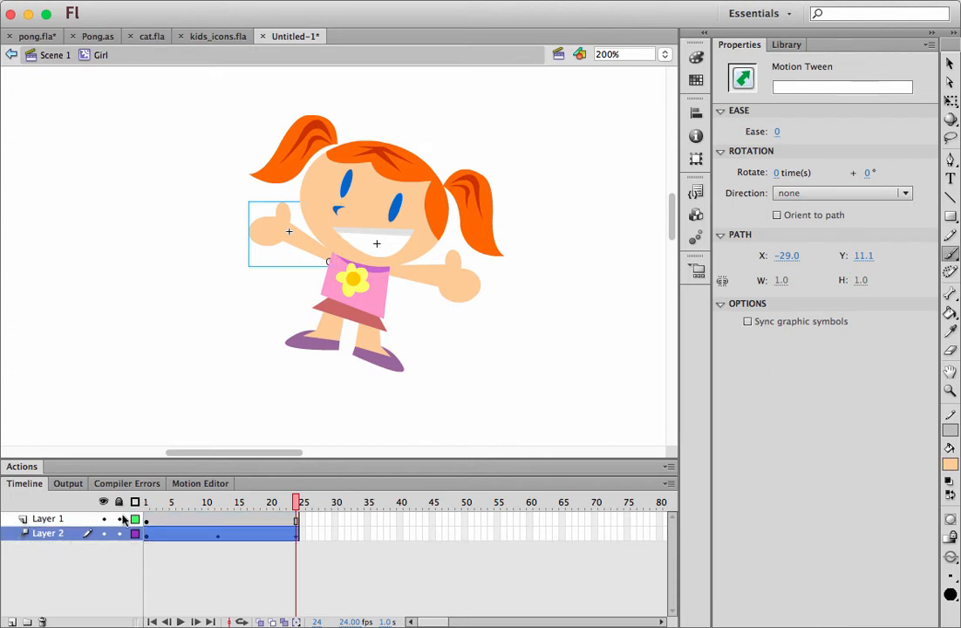
pyautogui.moveTo(297, 502); pyautogui.dragTo(128, 516)
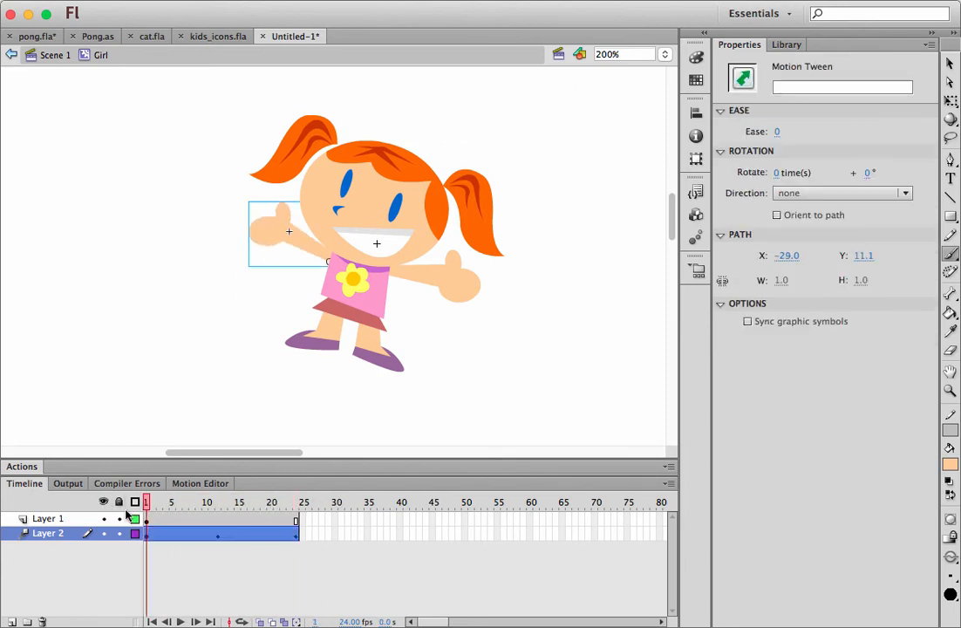
# - Add a new layer above Layer 2, and rename Layer 2 to arm and Layer 1 to girl
pyautogui.click(11, 622)
pyautogui.doubleClick(52, 550)
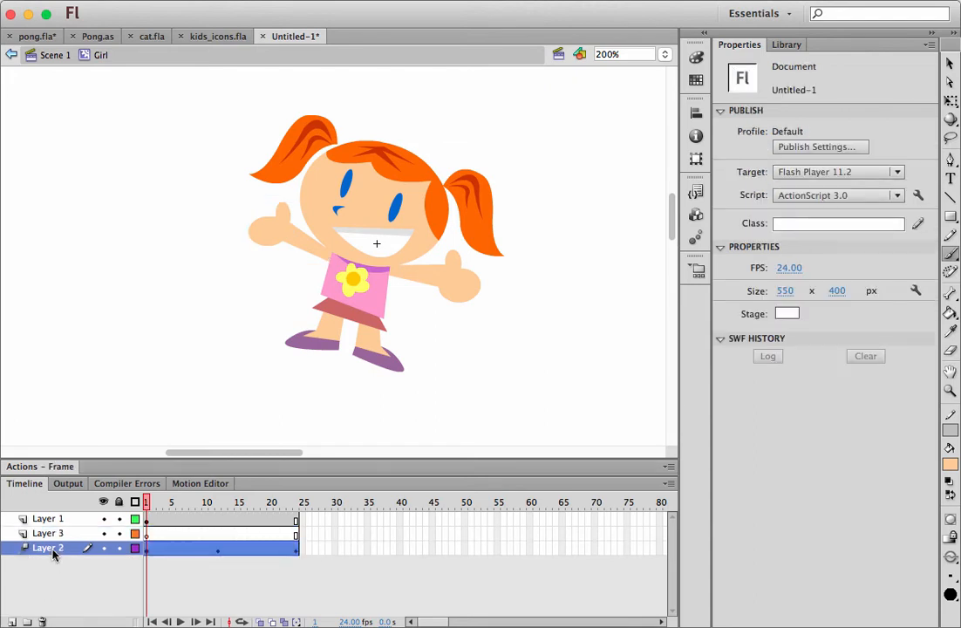
pyautogui.write('arm')
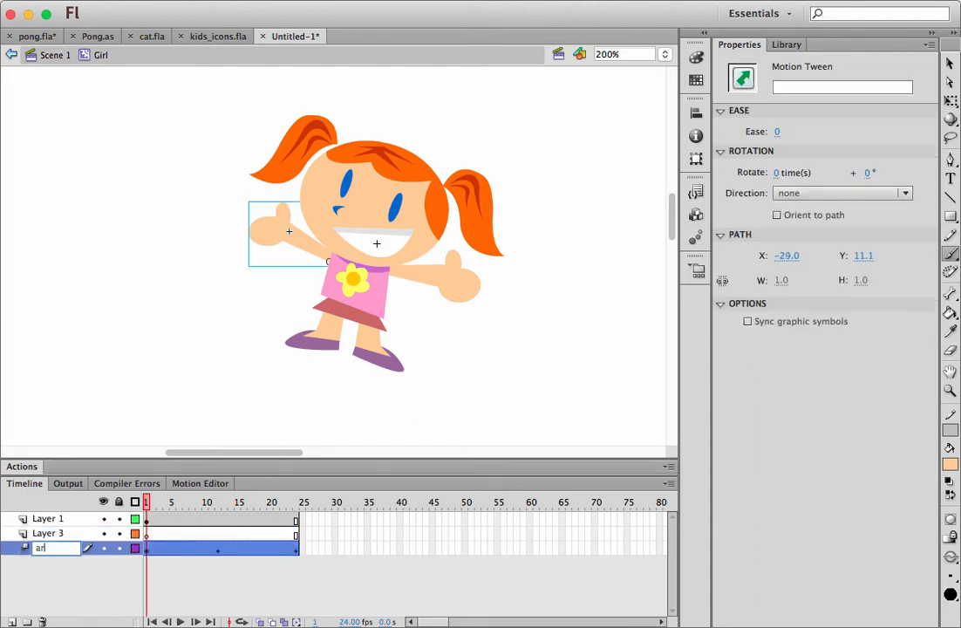
pyautogui.doubleClick(54, 521)
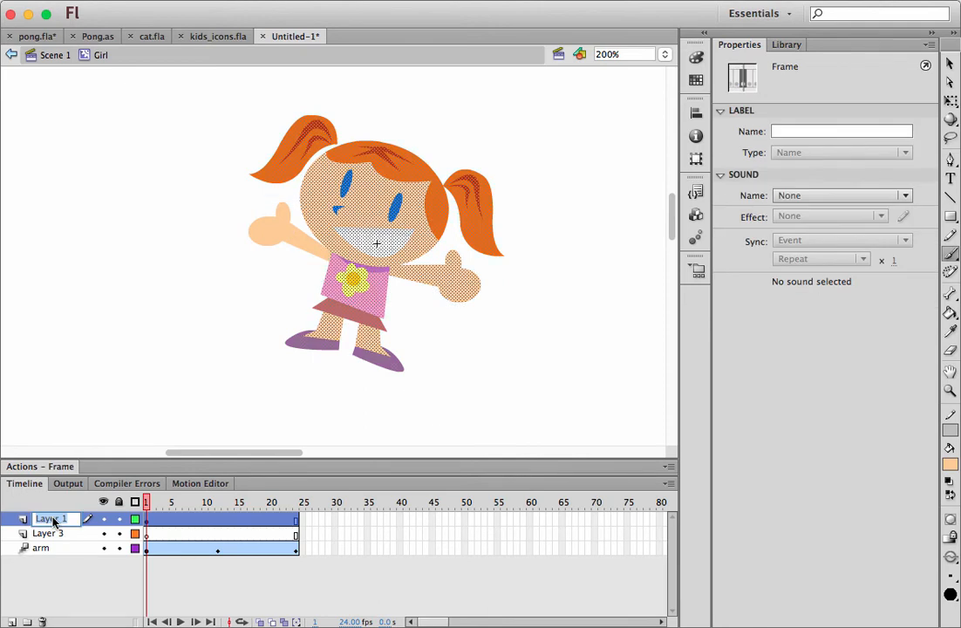
pyautogui.write('girl')
pyautogui.press('Return')
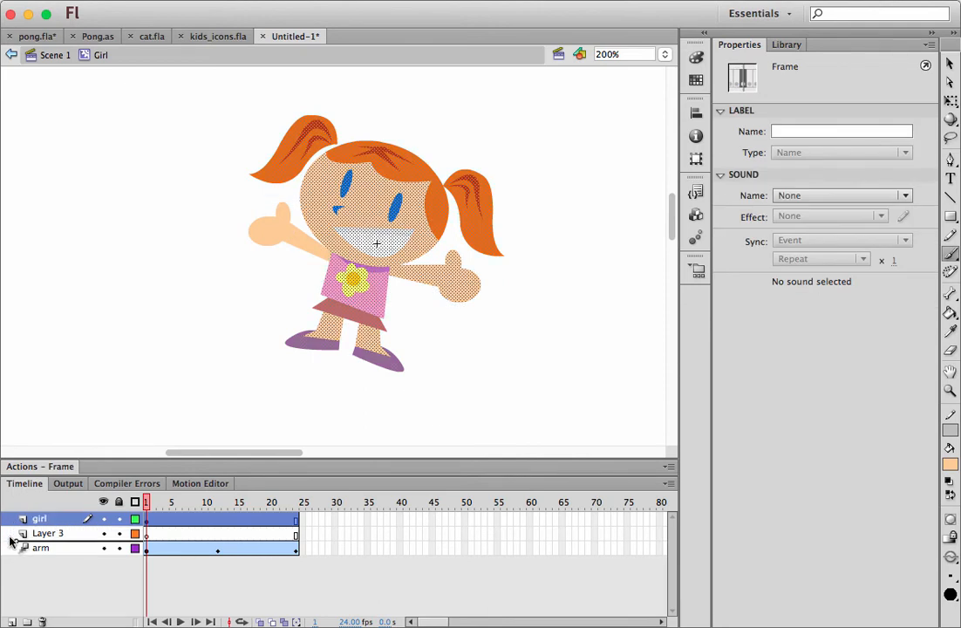
# - Move the girl layer beneath Layer 3 and rename Layer 3 to labels
pyautogui.moveTo(10, 522); pyautogui.dragTo(18, 540)
pyautogui.doubleClick(50, 520)
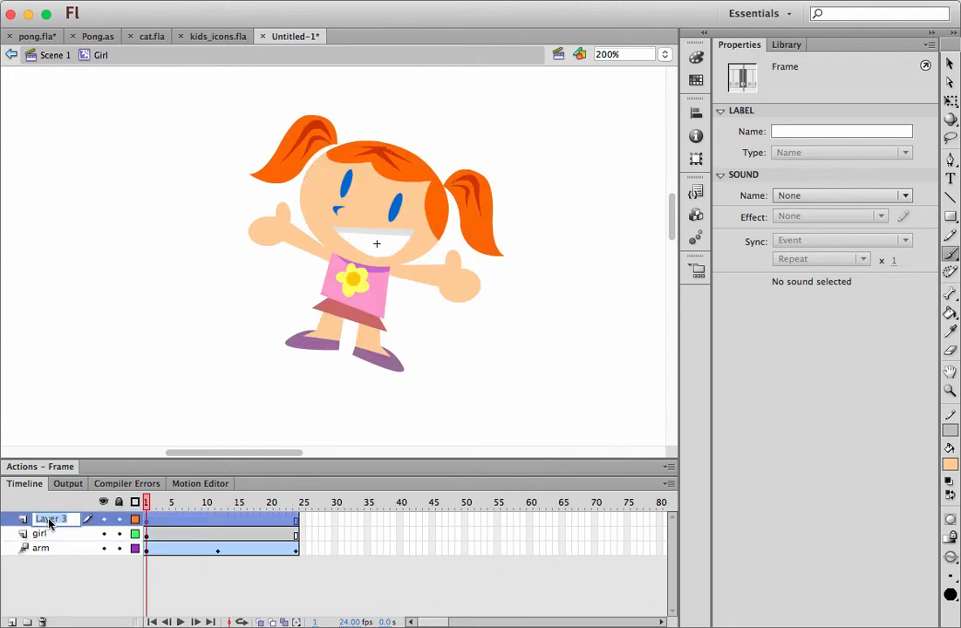
pyautogui.write('labels')
# - Add another layer above the labels layer and name it actions
pyautogui.click(12, 621)
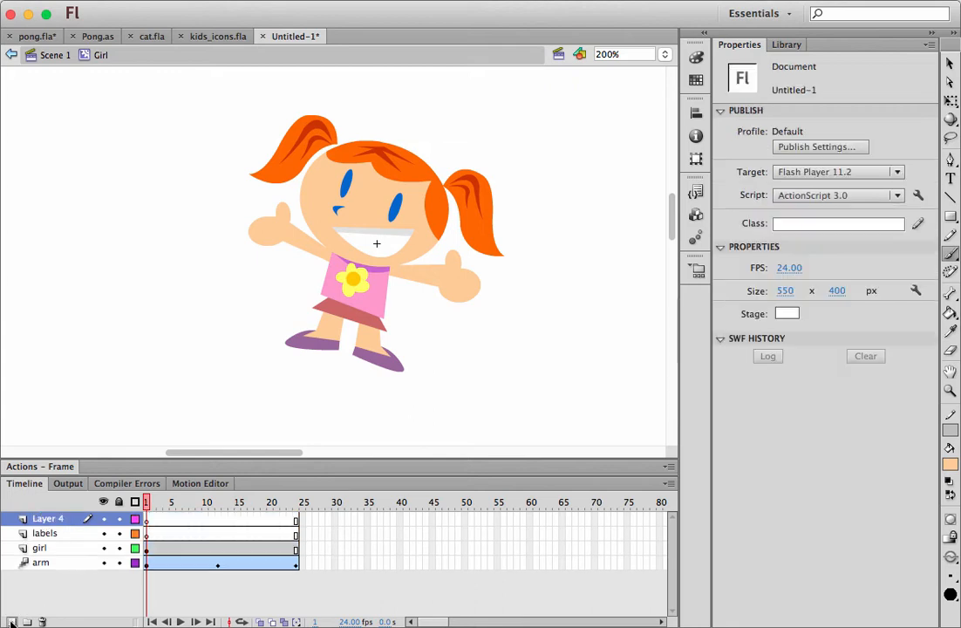
pyautogui.doubleClick(45, 518)
pyautogui.write('ad')
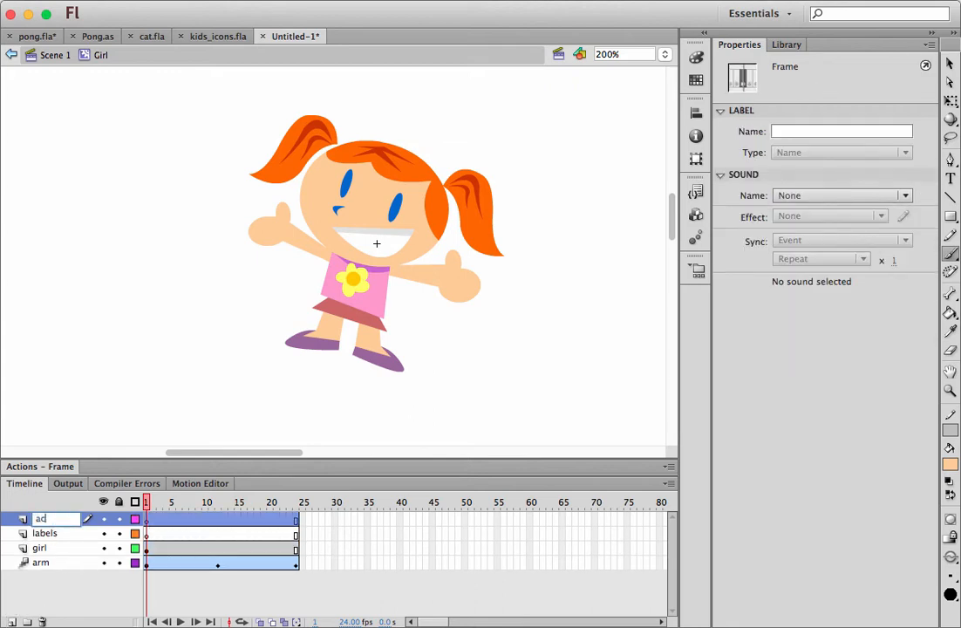
pyautogui.write('tions')
# - Insert a keyframe at frame 2 of the labels layer and give it the frame label wave
pyautogui.click(40, 533)
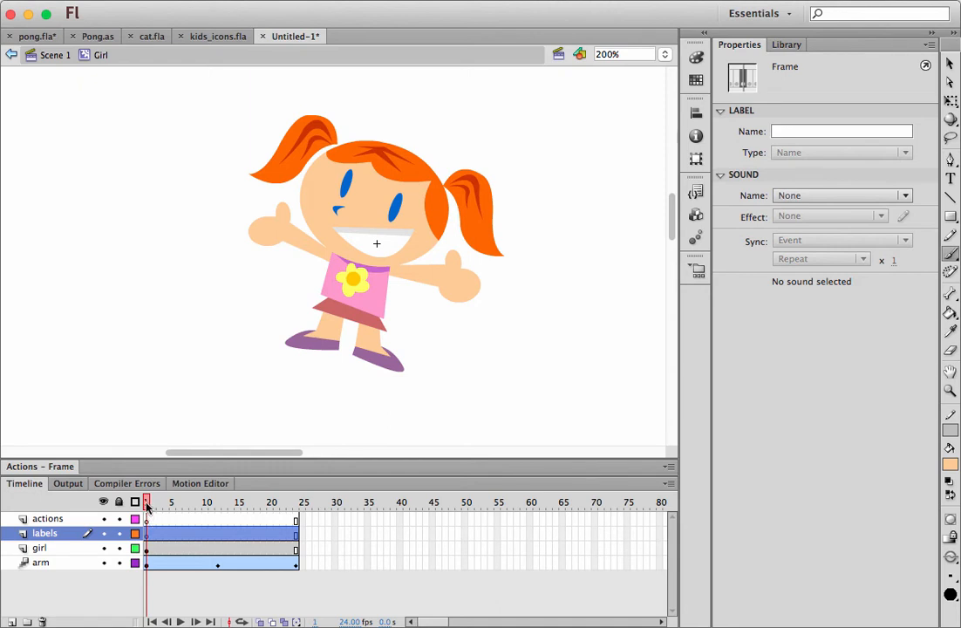
pyautogui.moveTo(146, 505)
pyautogui.mouseDown()
pyautogui.moveTo(301, 495)
pyautogui.moveTo(147, 495)
pyautogui.mouseUp()
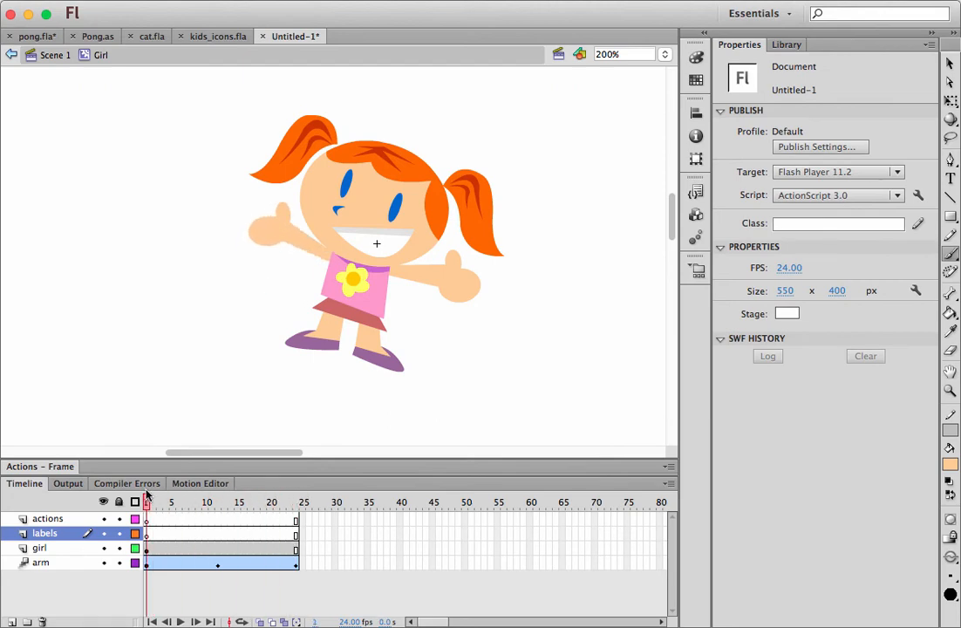
pyautogui.click(153, 534)
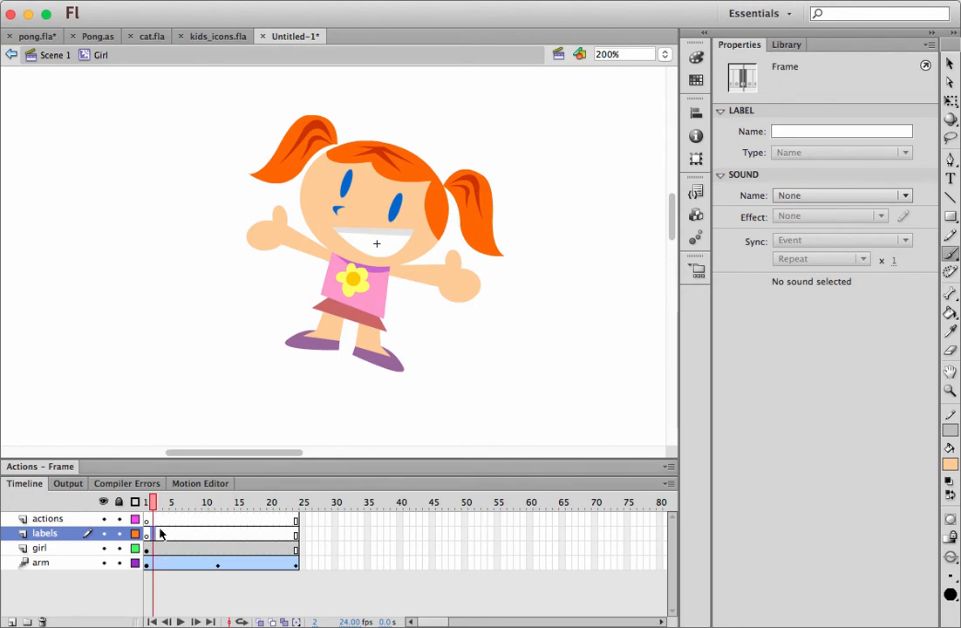
pyautogui.rightClick(154, 534)
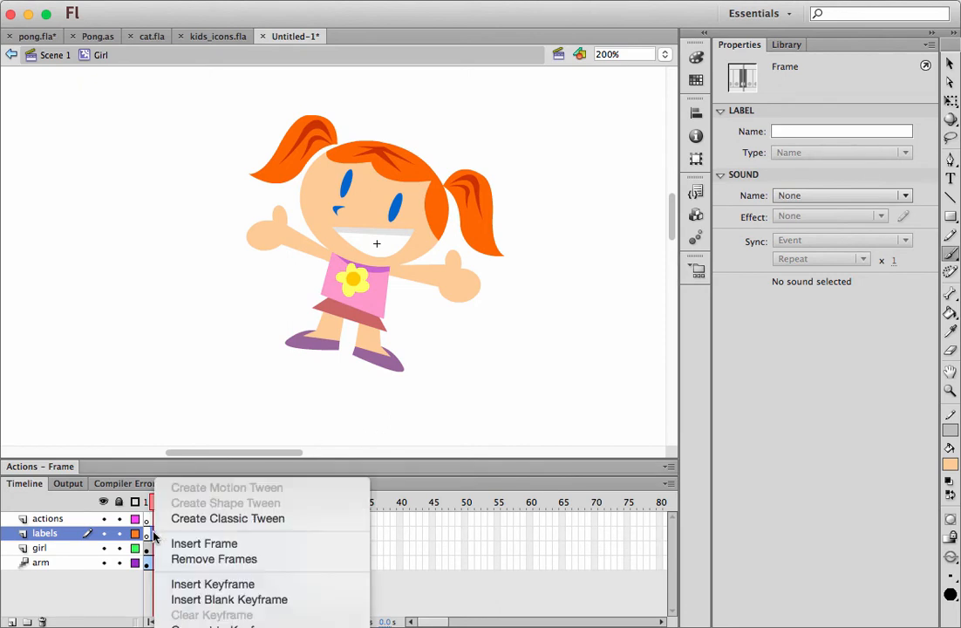
pyautogui.click(183, 583)
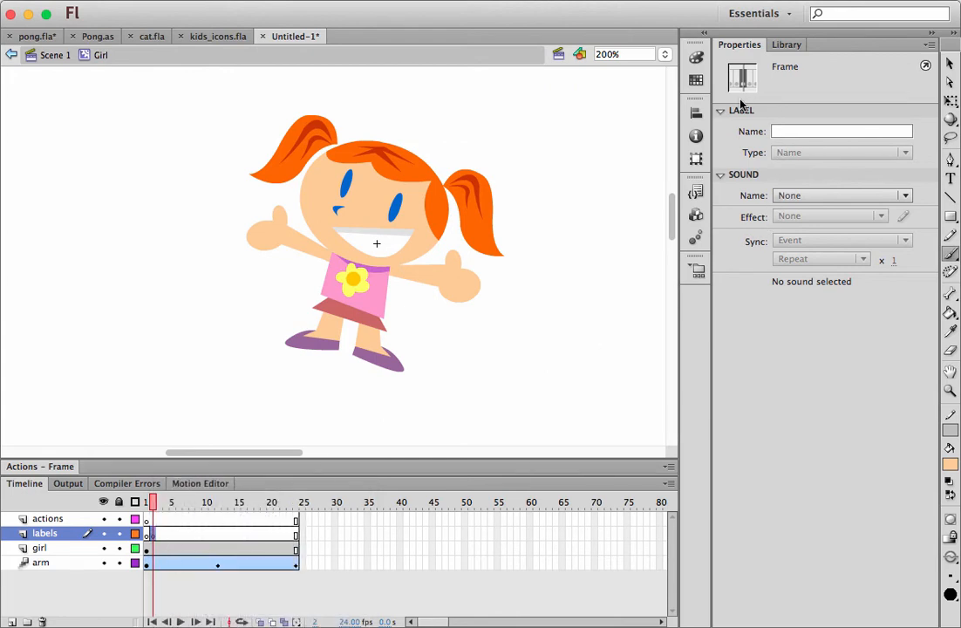
pyautogui.click(786, 130)
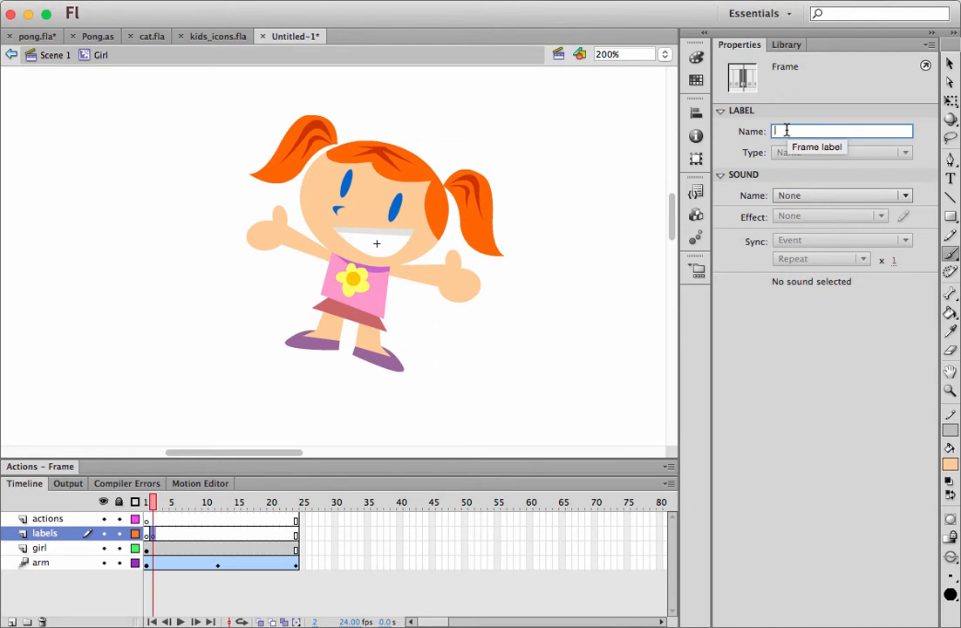
pyautogui.write('wave')
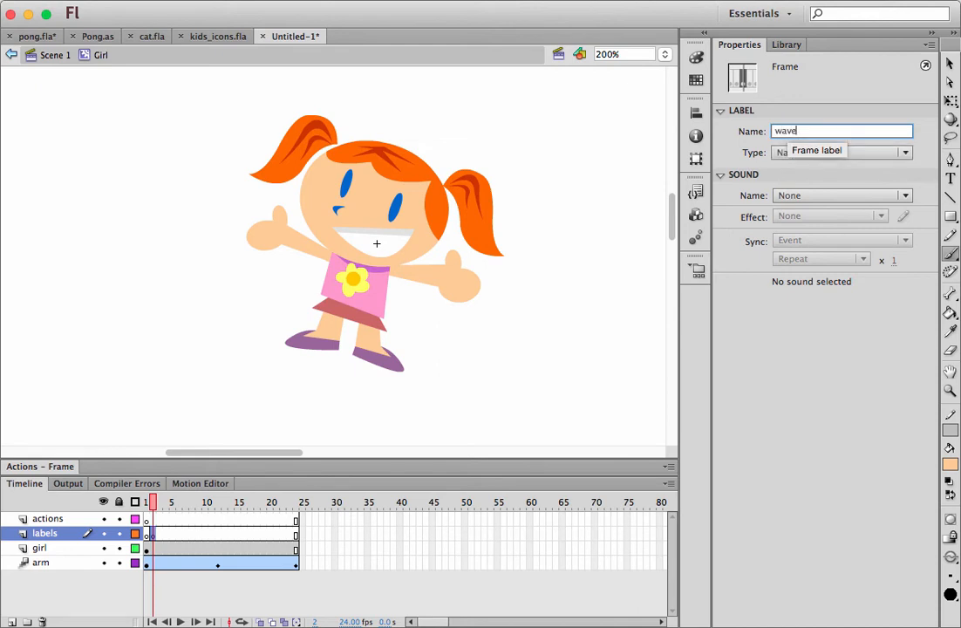
pyautogui.click(612, 296)
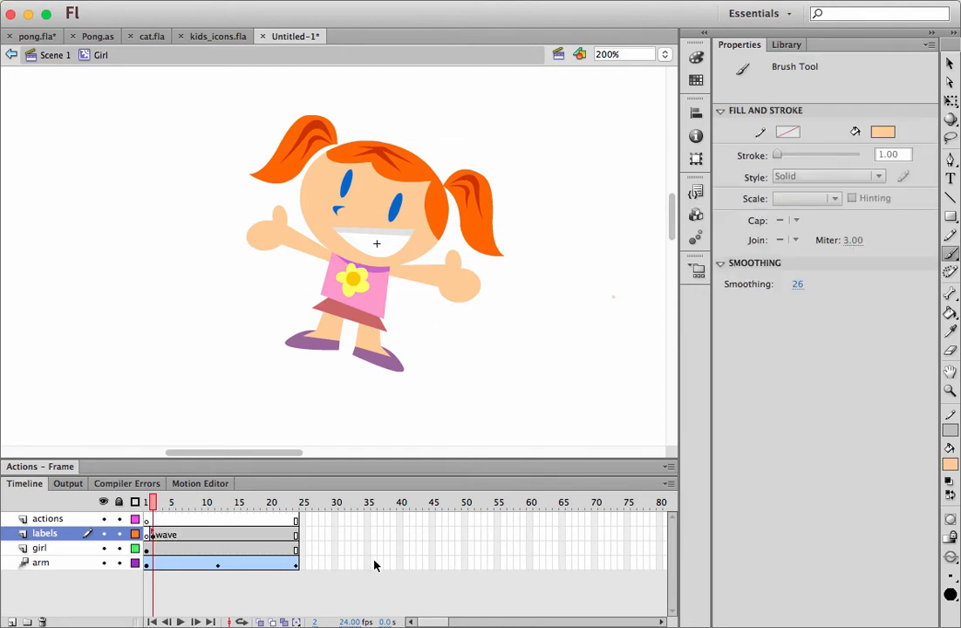
# - Add a stop(); script to frame 1 of the actions layer and collapse the script editor
pyautogui.click(149, 520)
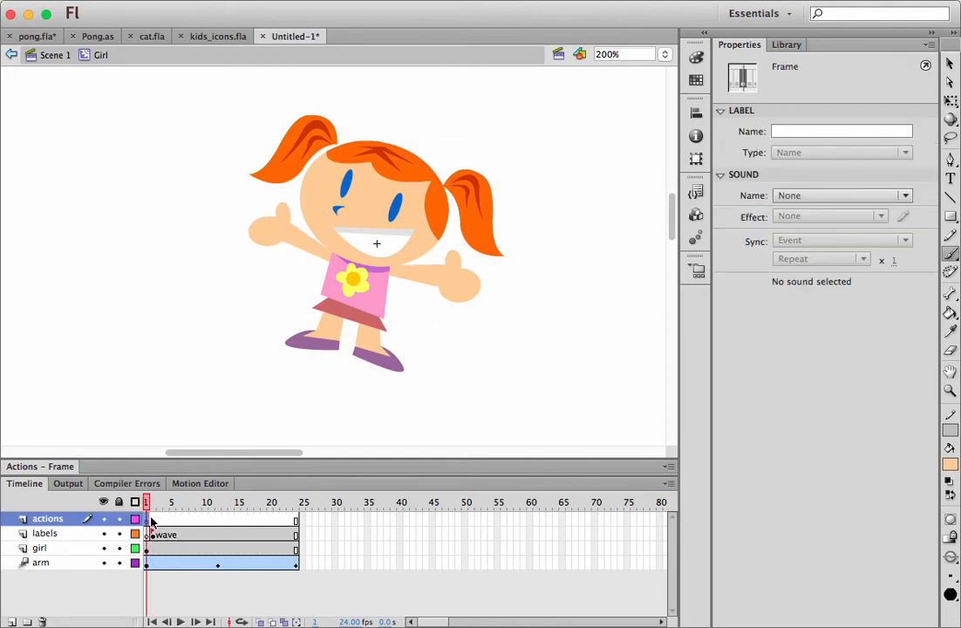
pyautogui.click(50, 467)
pyautogui.write('st')
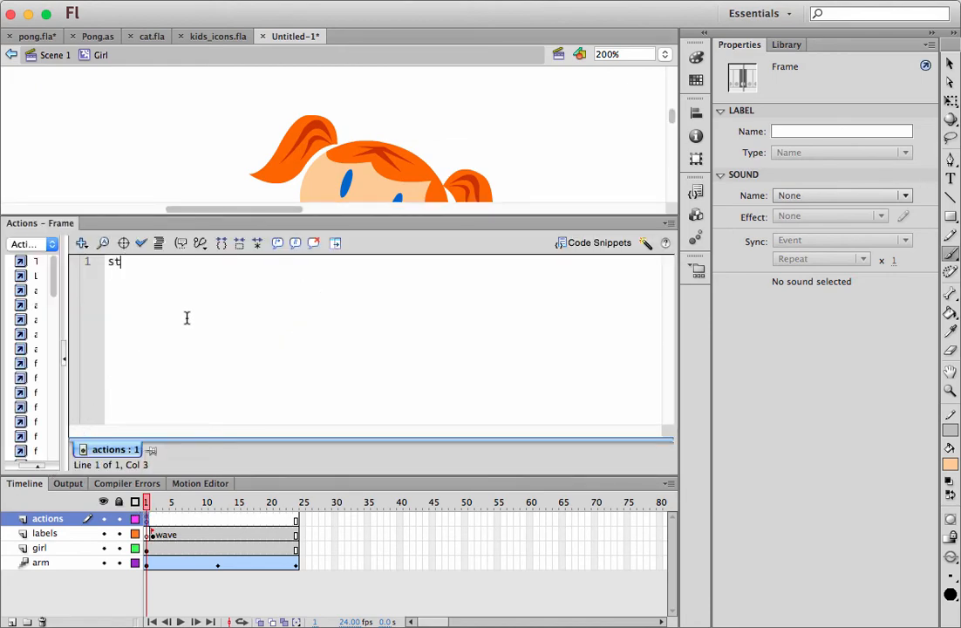
pyautogui.write('op();')
pyautogui.click(48, 225)
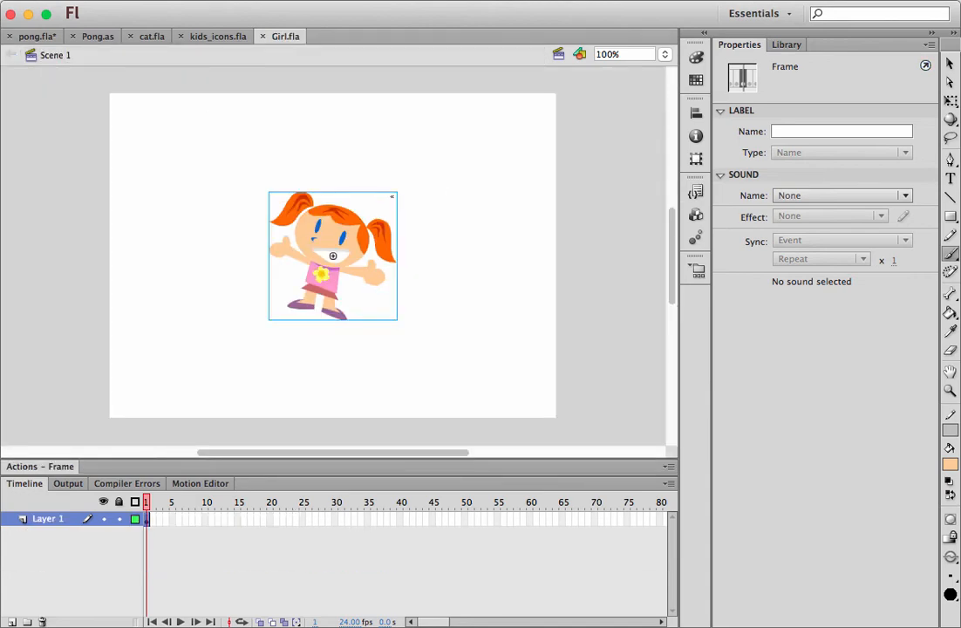
# - Copy the Girl instance from the stage of Girl.fla and open the Enemy symbol in pong.fla for editing
pyautogui.click(950, 65)
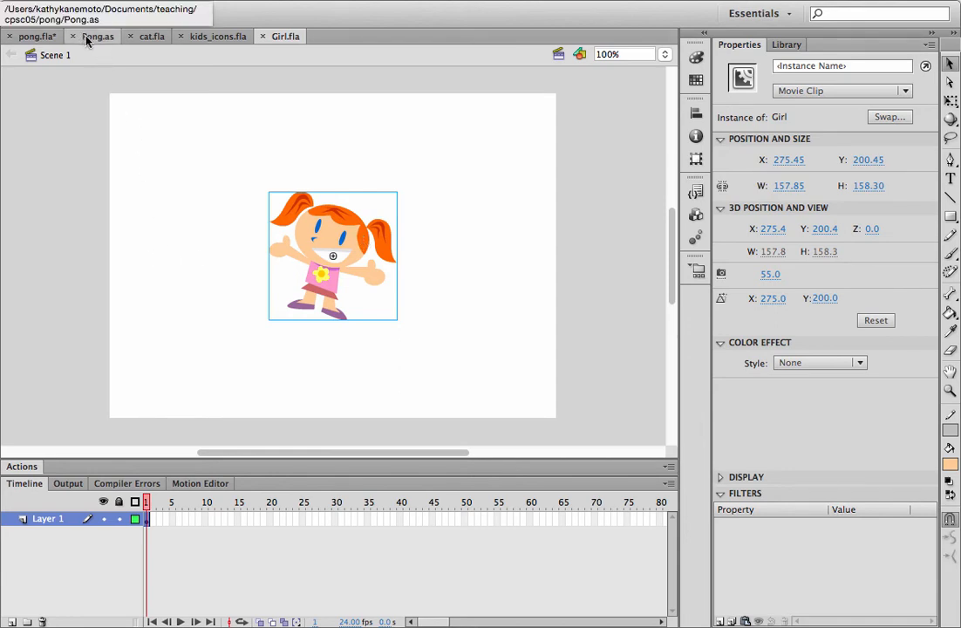
pyautogui.click(34, 37)
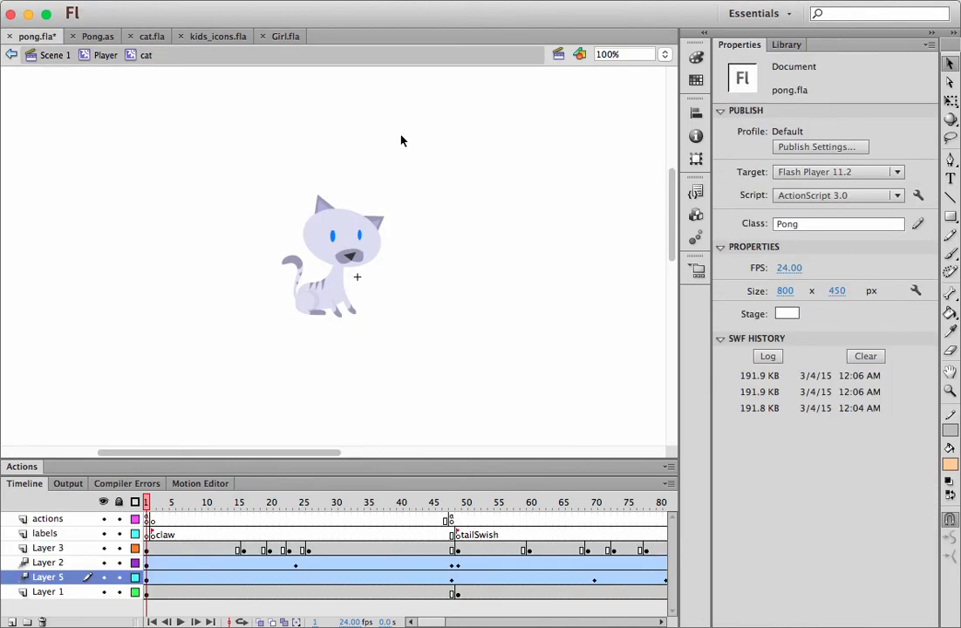
pyautogui.click(50, 55)
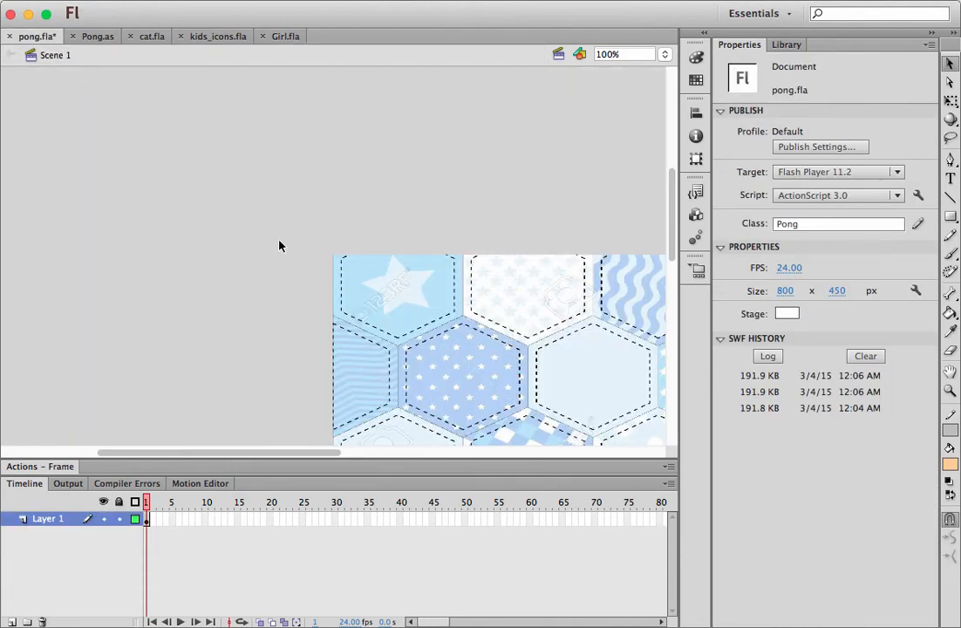
pyautogui.press('super+minus')
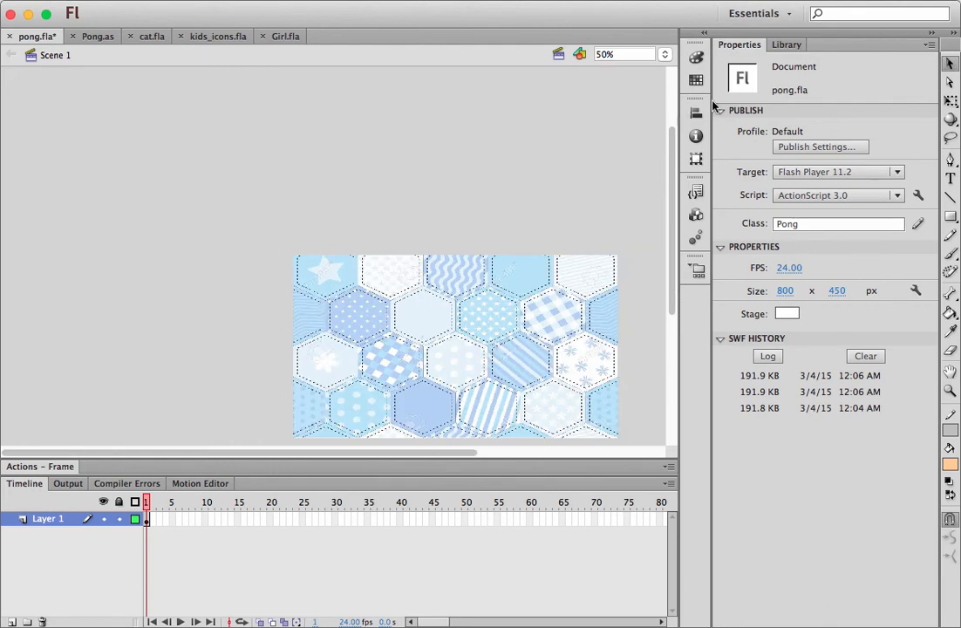
pyautogui.click(786, 46)
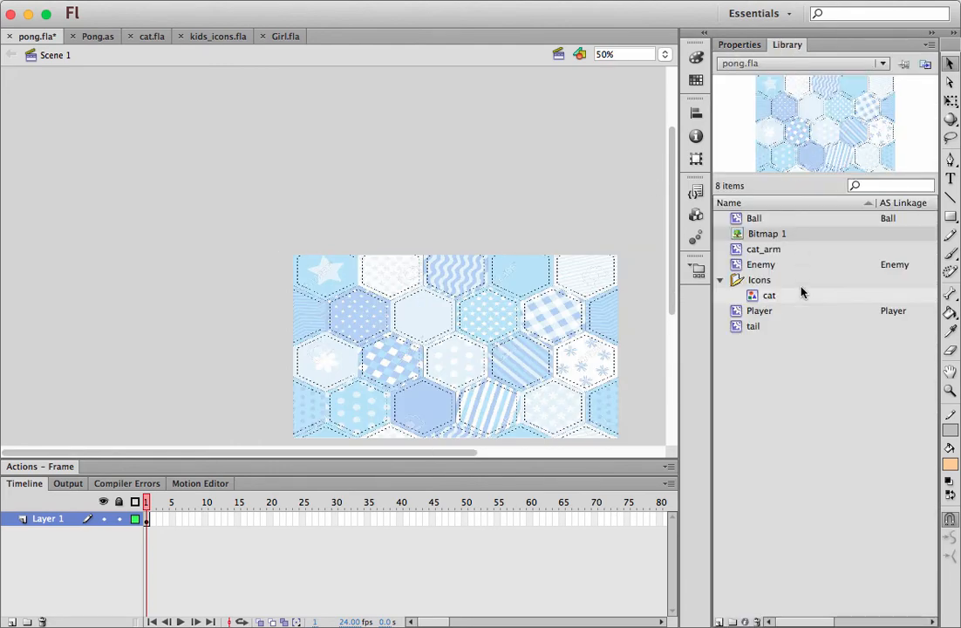
pyautogui.click(741, 265)
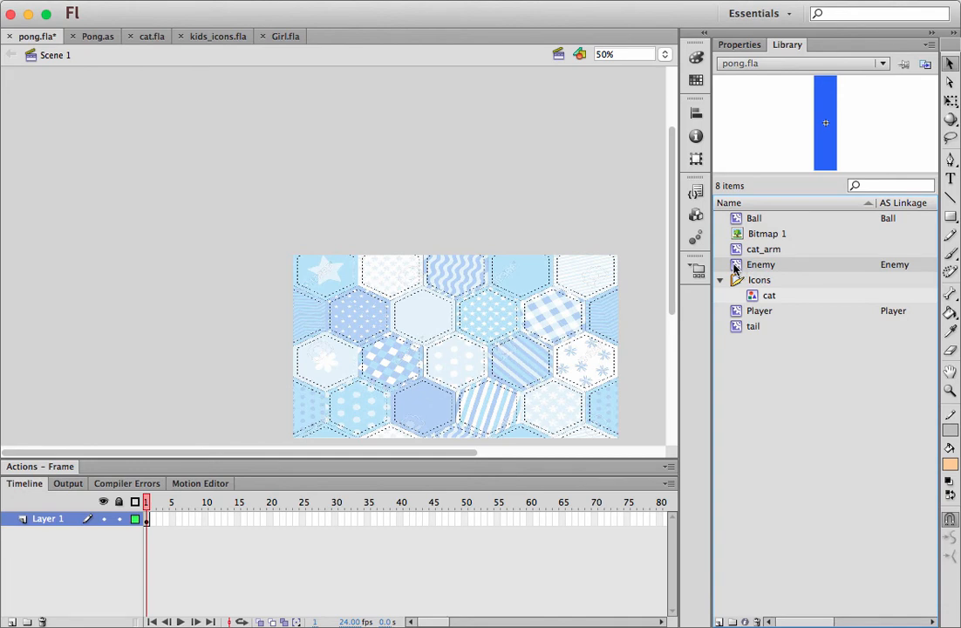
pyautogui.doubleClick(735, 268)
# - Replace the blue paddle in the Enemy symbol with the copied Girl clip, scaled down to about 66 by 66 px
pyautogui.press('super+equal')
pyautogui.press('super+a')
pyautogui.press('q')
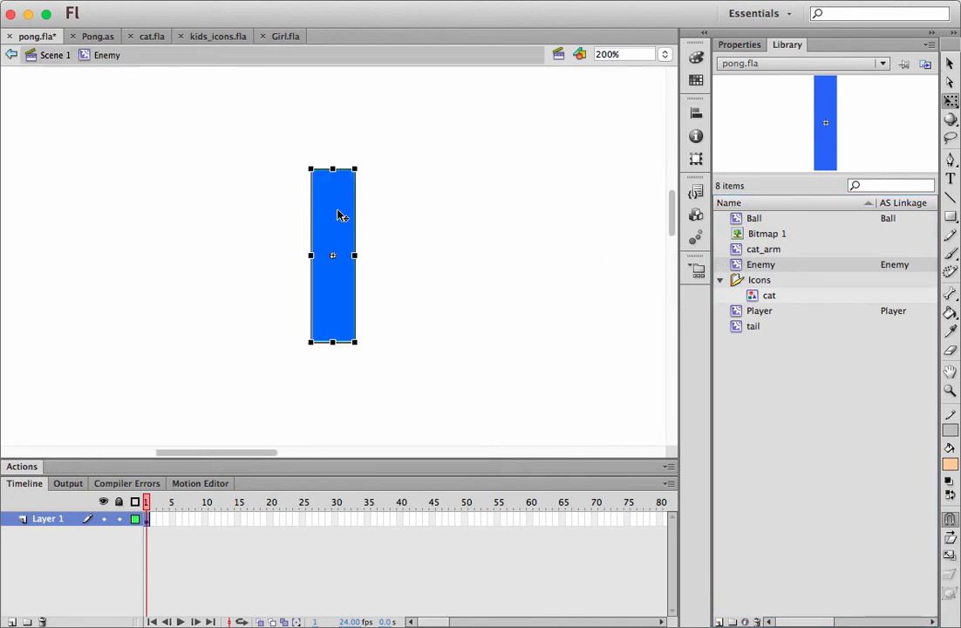
pyautogui.press('Delete')
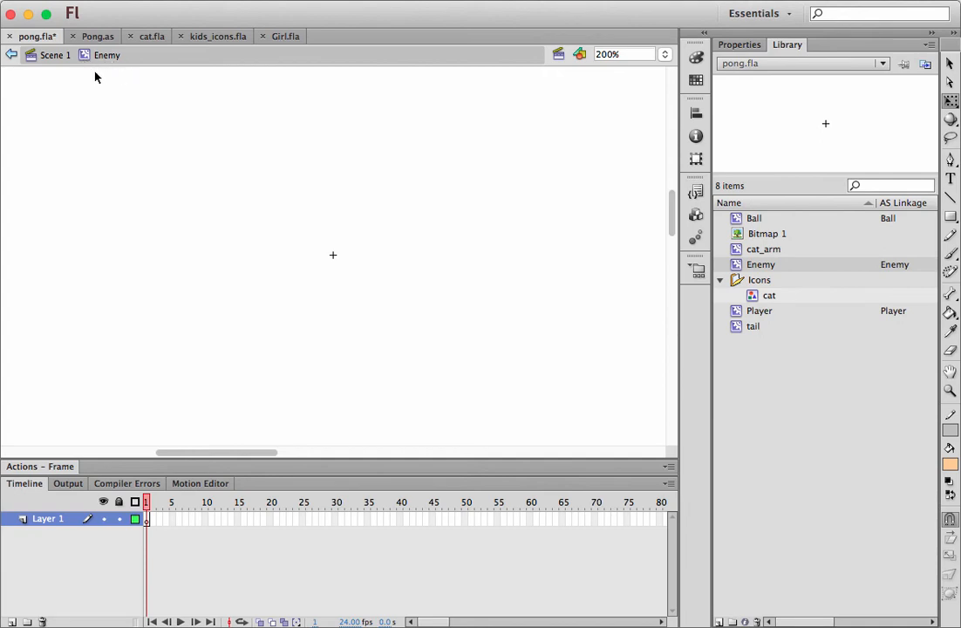
pyautogui.press('super+v')
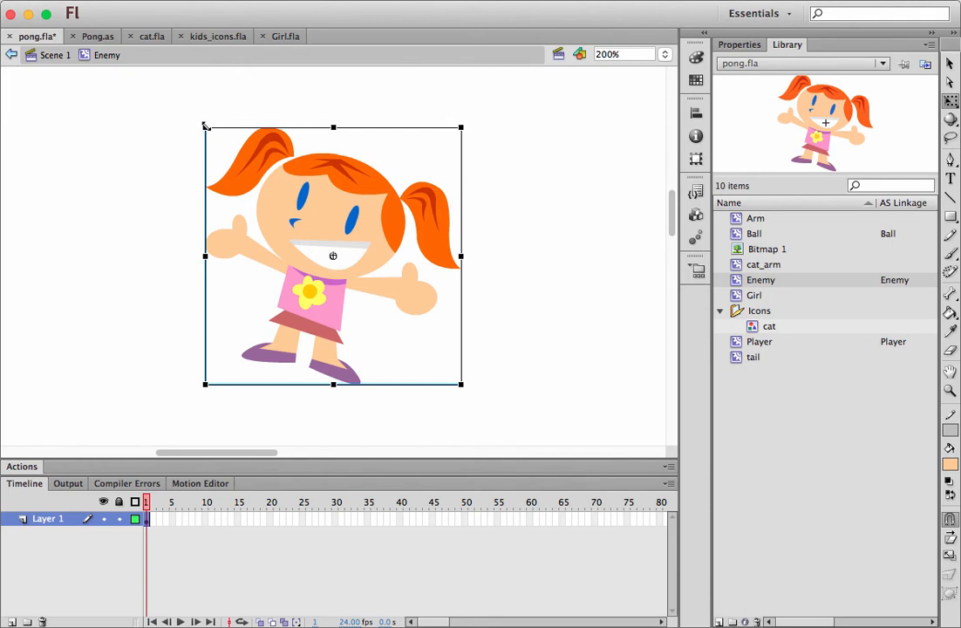
pyautogui.moveTo(204, 126); pyautogui.dragTo(280, 202)
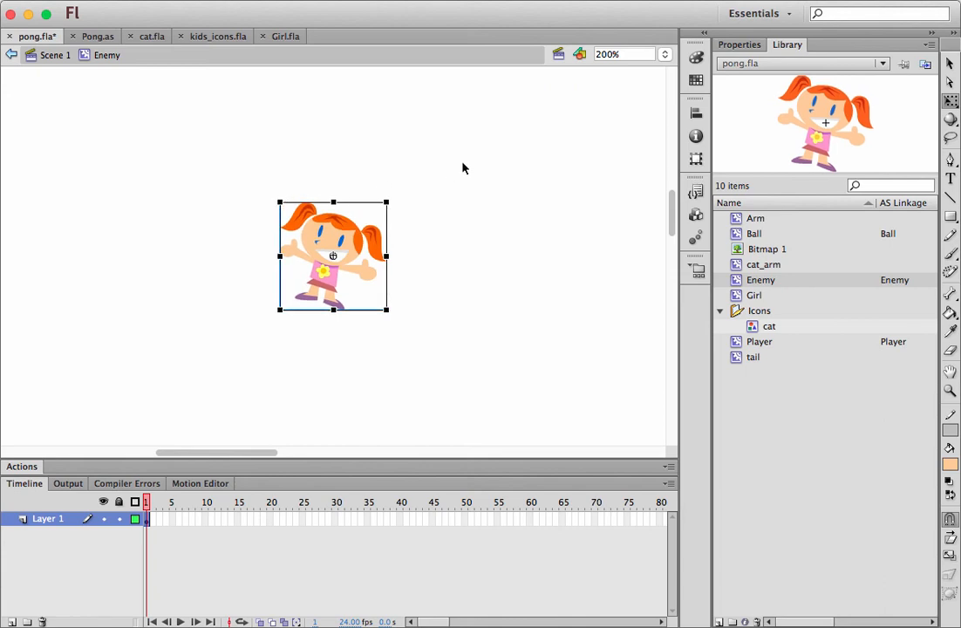
# - Give the Girl clip inside the Enemy symbol the instance name girl
pyautogui.click(737, 47)
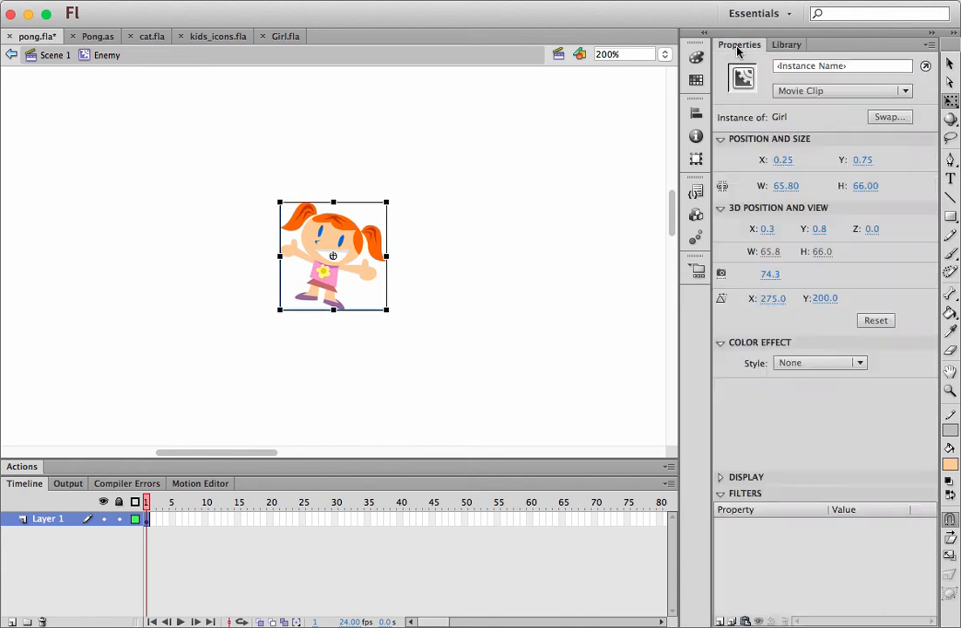
pyautogui.click(795, 67)
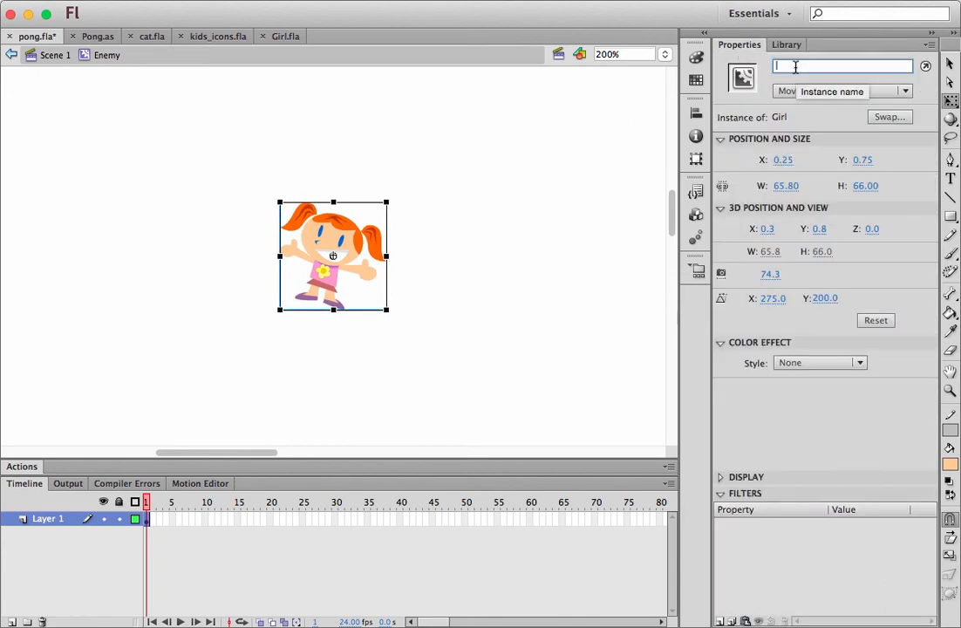
pyautogui.write('girl')
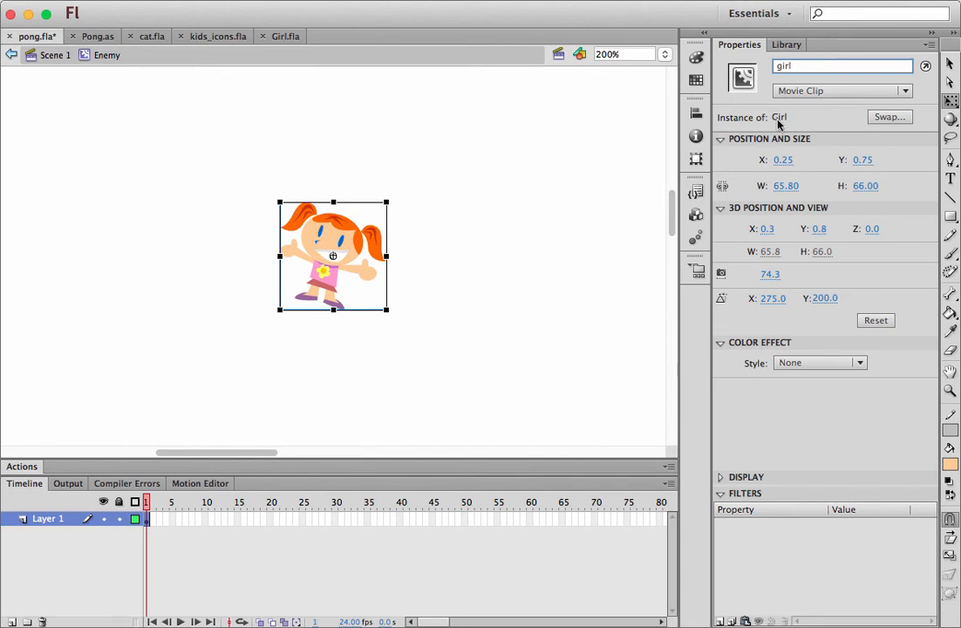
pyautogui.click(154, 222)
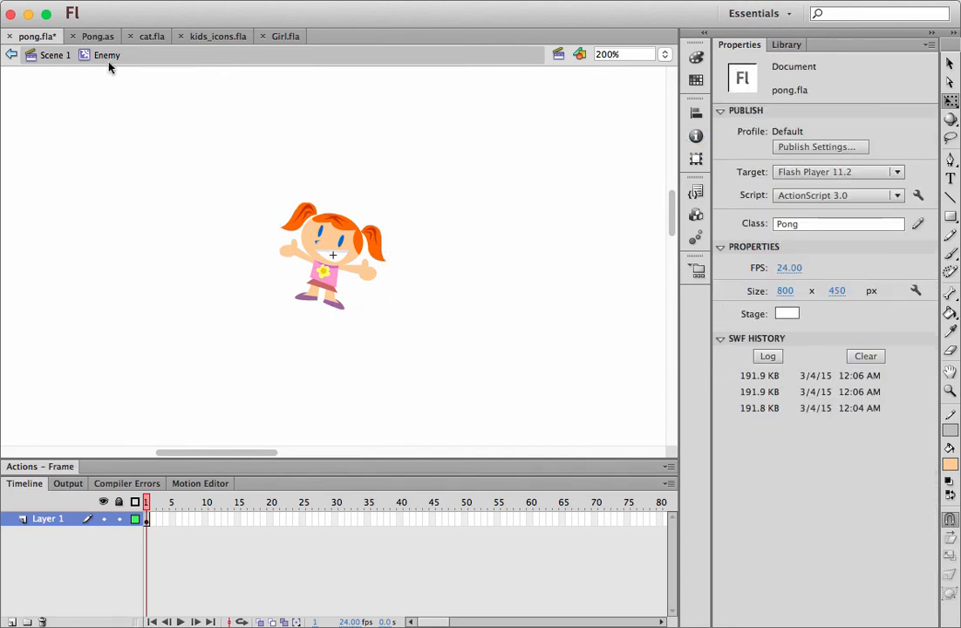
pyautogui.click(332, 251)
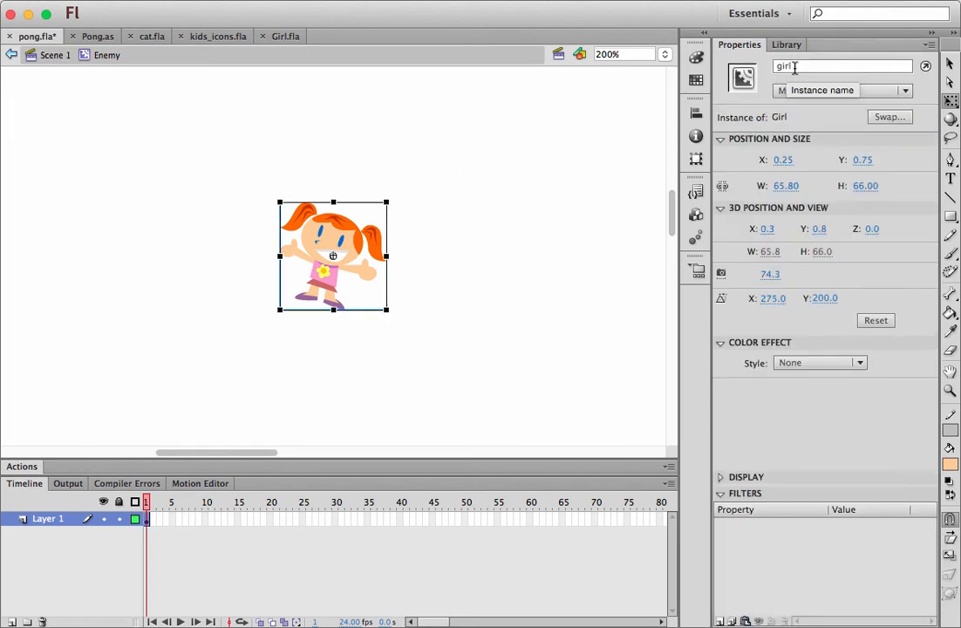
# - Return to Scene 1 of pong.fla, switch to the Pong.as script and save the changes
pyautogui.click(51, 55)
pyautogui.click(80, 33)
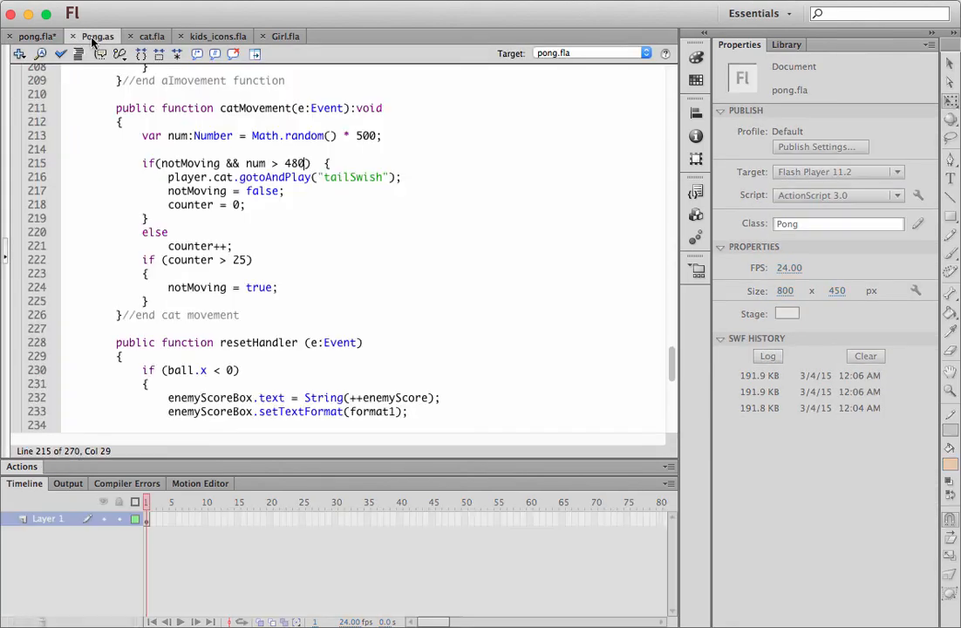
pyautogui.press('super+s')
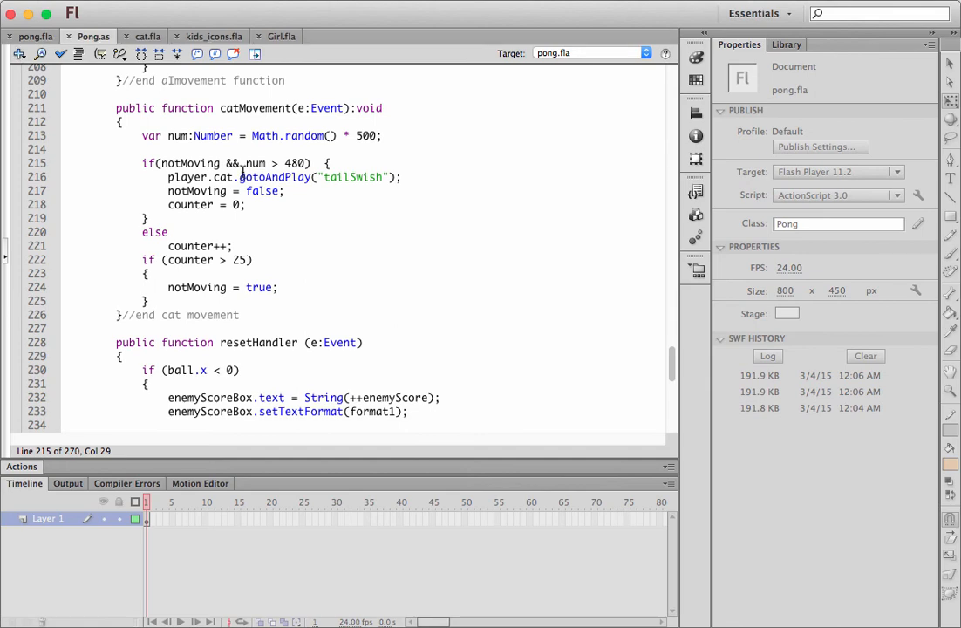
# - Add the line enemy.girl.gotoAndPlay("wave"); at the start of the ball.hitTestObject(enemy) block in the ballmovement function
pyautogui.scroll(9, 350, 257)
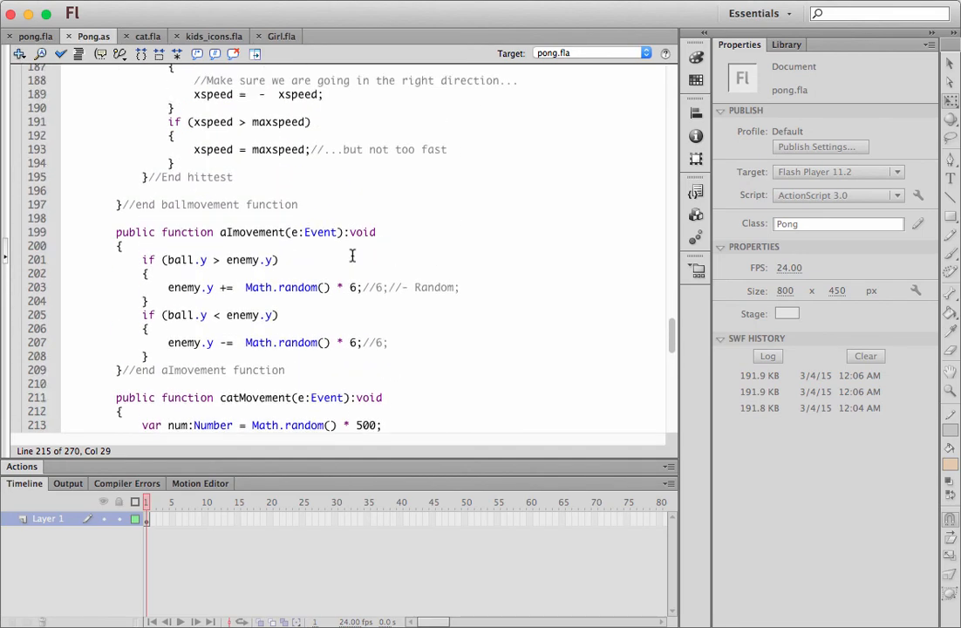
pyautogui.scroll(13, 352, 254)
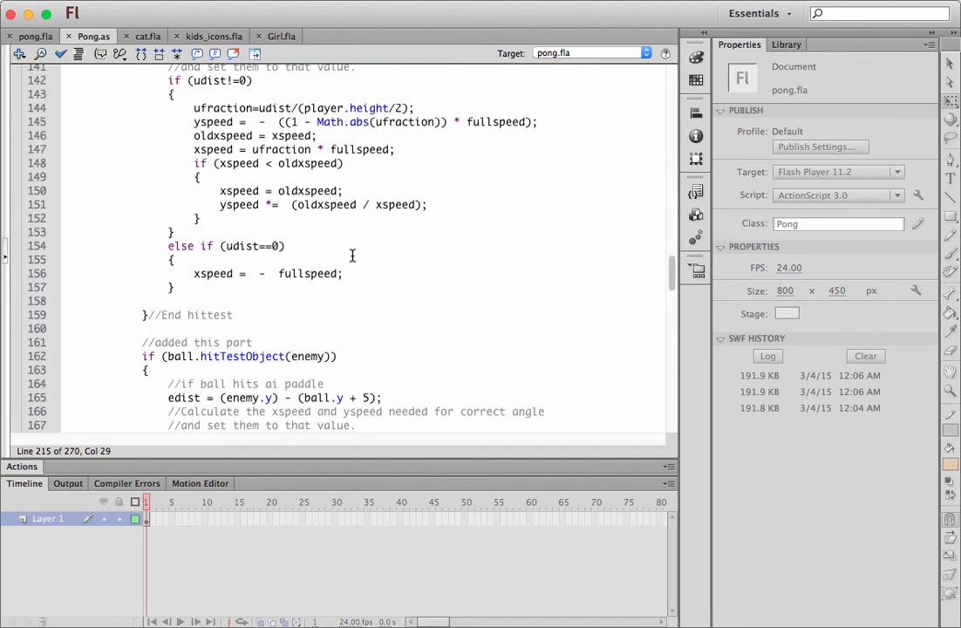
pyautogui.scroll(-3, 352, 255)
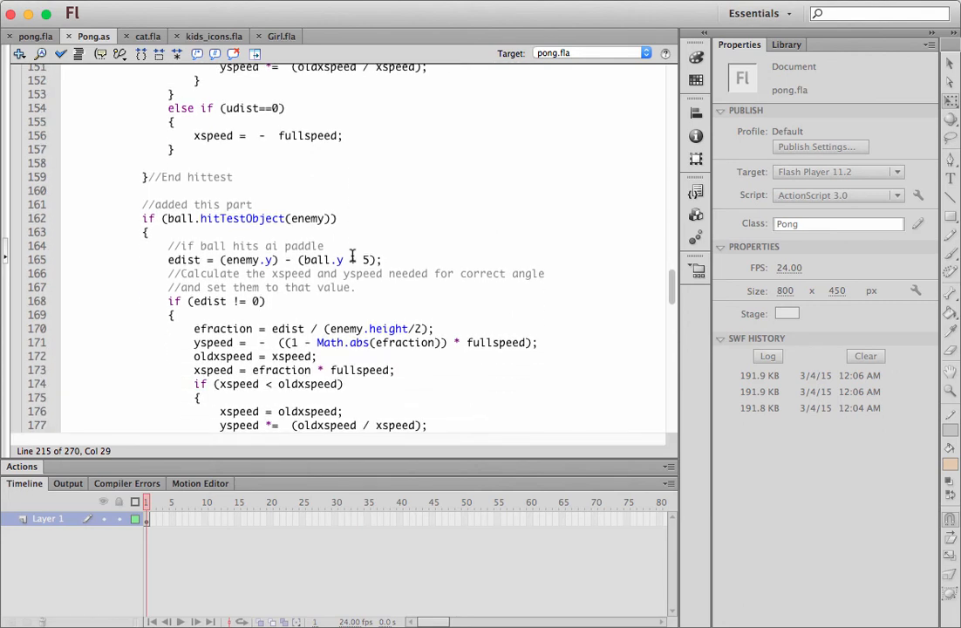
pyautogui.scroll(-3, 353, 254)
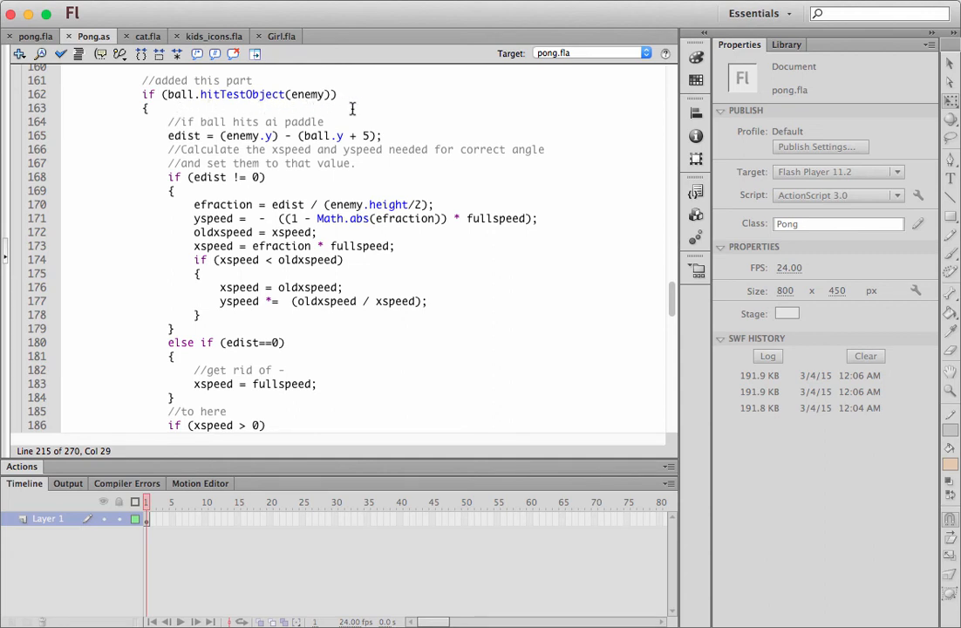
pyautogui.click(162, 112)
pyautogui.press('Return')
pyautogui.write('enem')
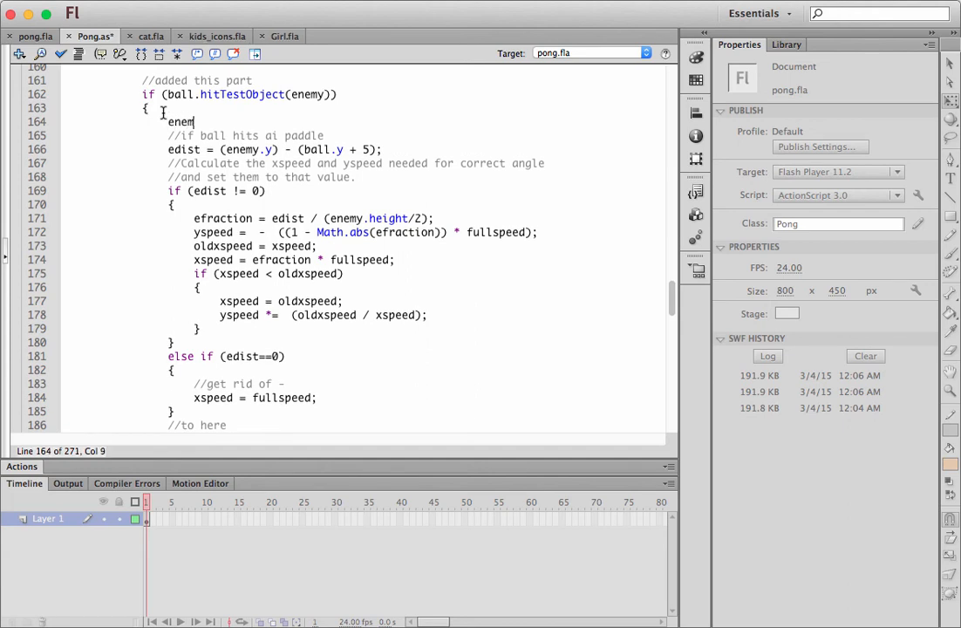
pyautogui.write('y.girl.gotoAnd')
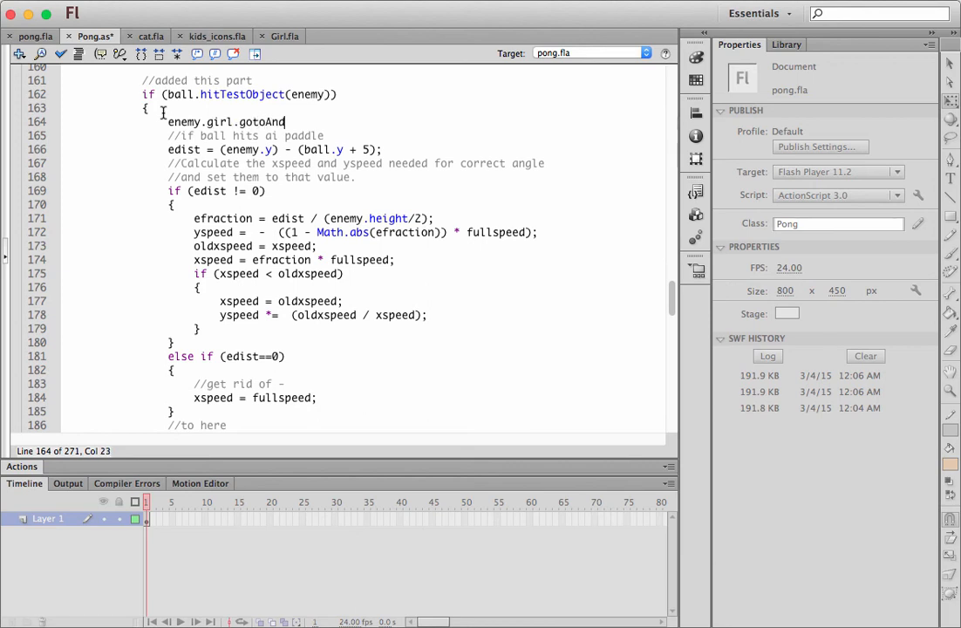
pyautogui.write('Play("wave')
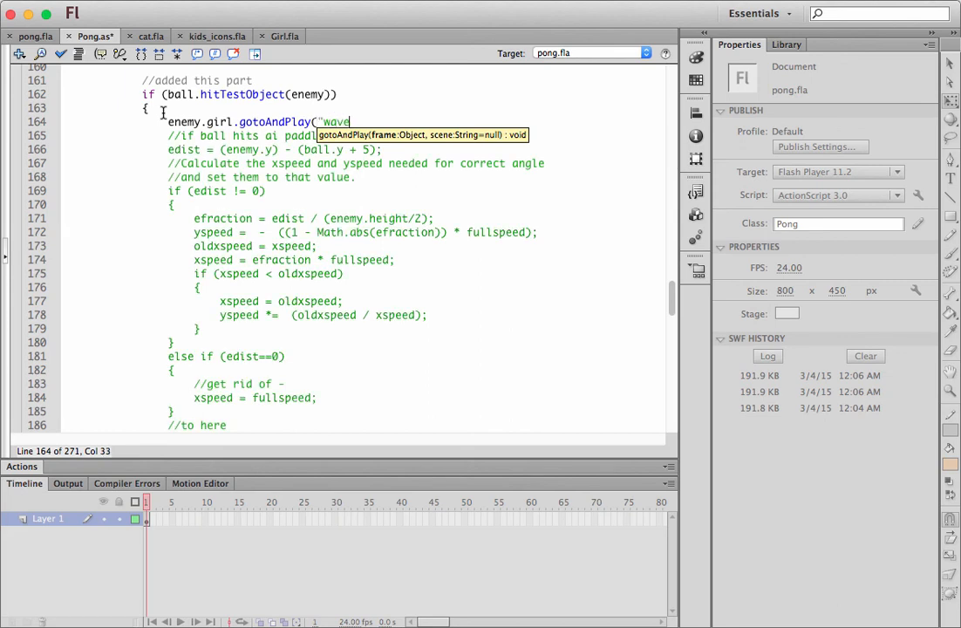
pyautogui.write('");')
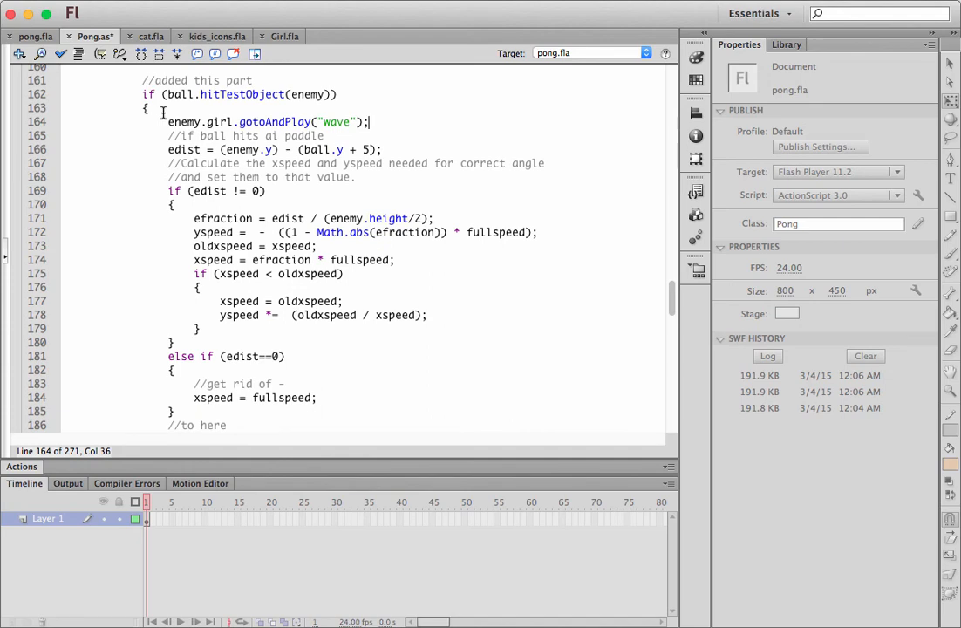
# - Save the Pong.as script, test the movie to check the girl's wave on ball hits, and close the preview
pyautogui.press('super+s')
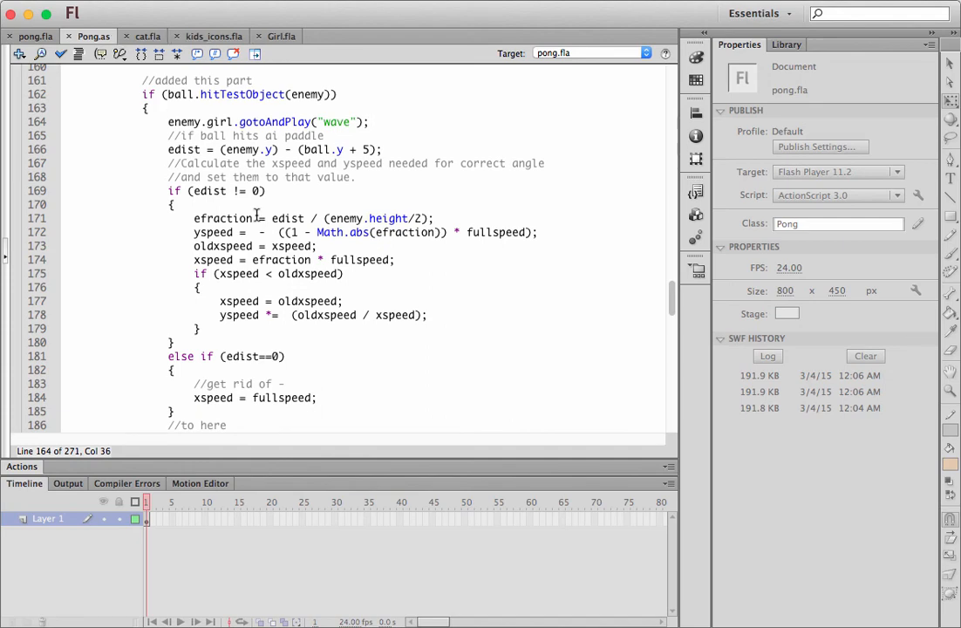
pyautogui.press('super+Return')
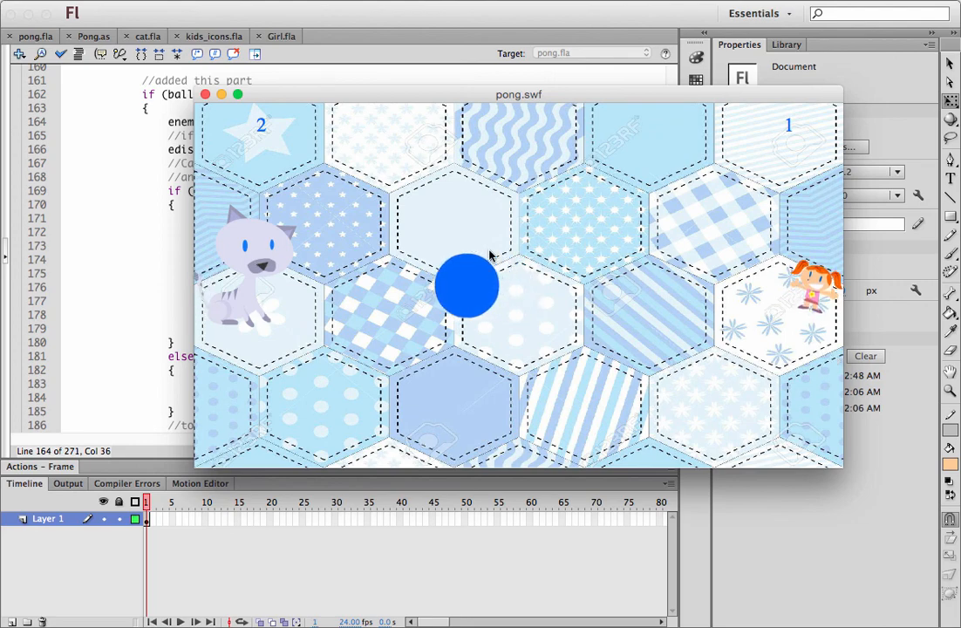
pyautogui.click(204, 96)
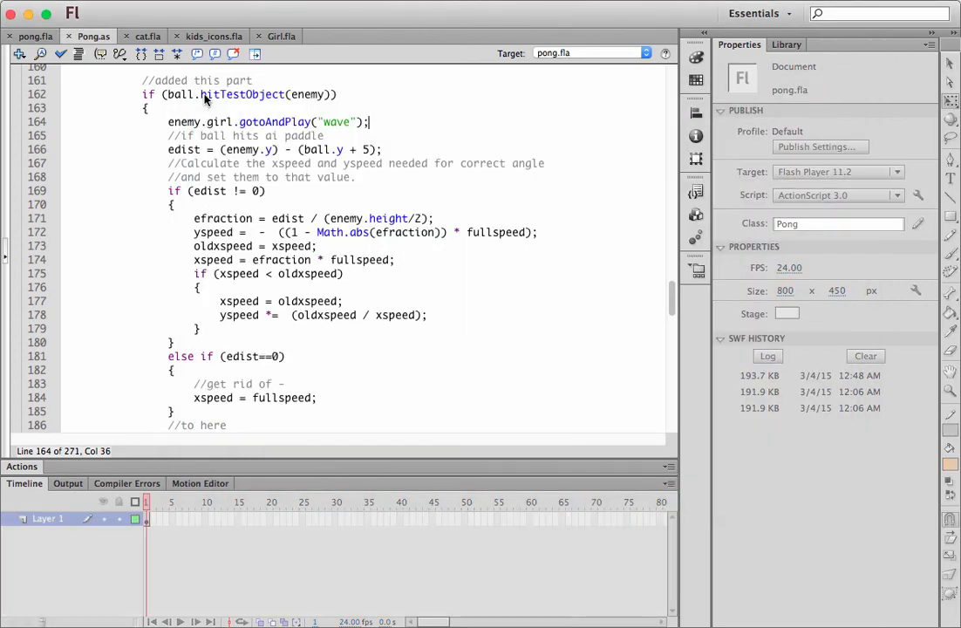
# - Open the Enemy symbol in pong.fla and enlarge the Girl clip proportionally to about 1.6 times its size
pyautogui.click(31, 40)
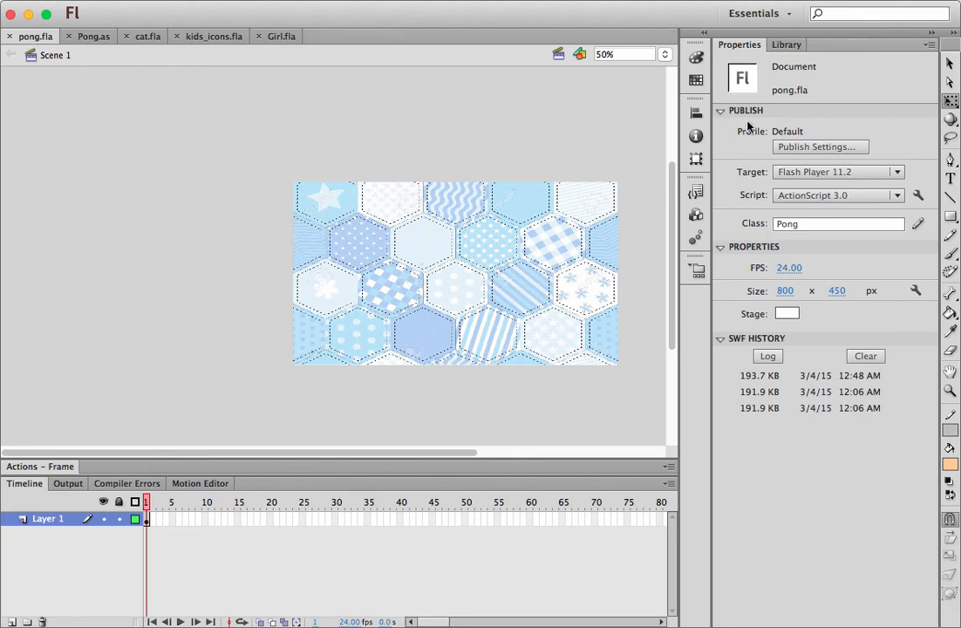
pyautogui.click(784, 45)
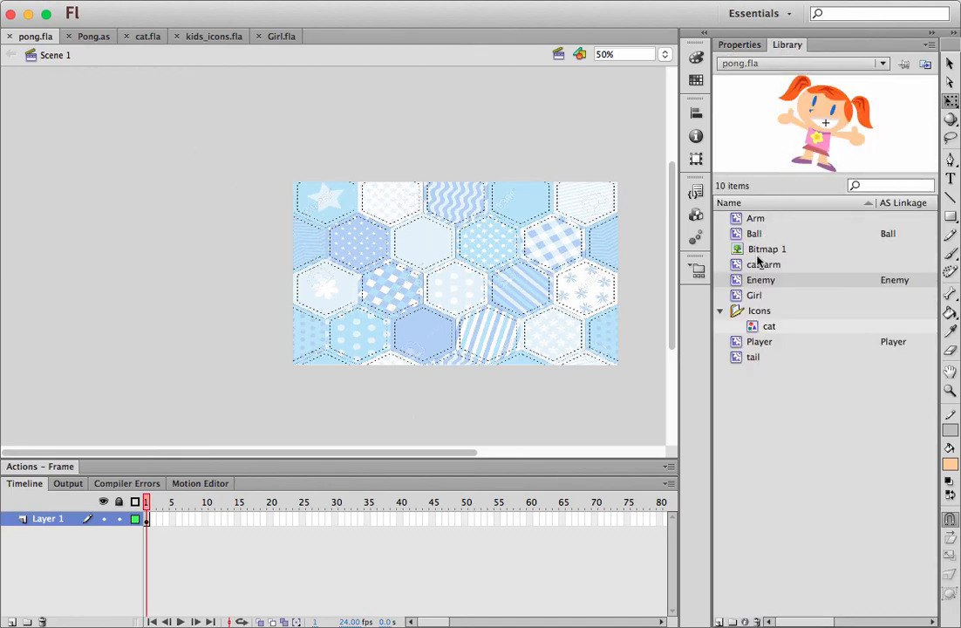
pyautogui.doubleClick(737, 280)
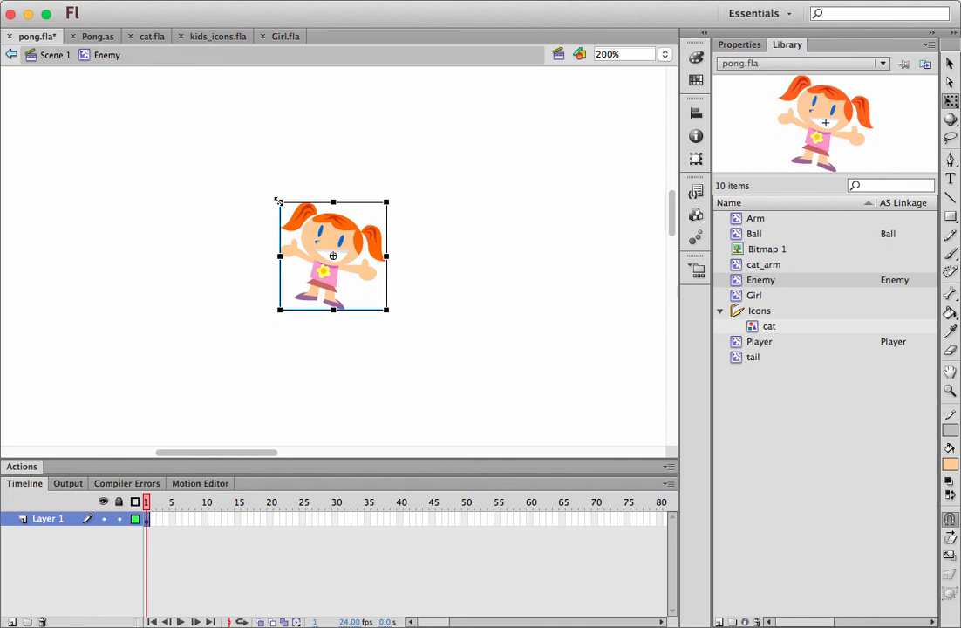
pyautogui.moveTo(278, 201); pyautogui.dragTo(241, 164)
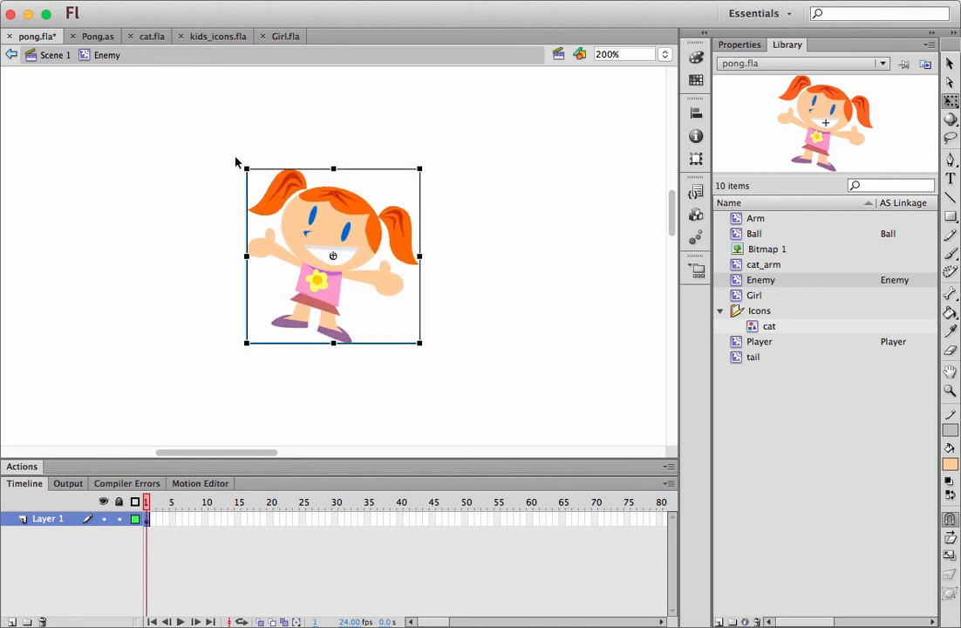
pyautogui.click(225, 154)
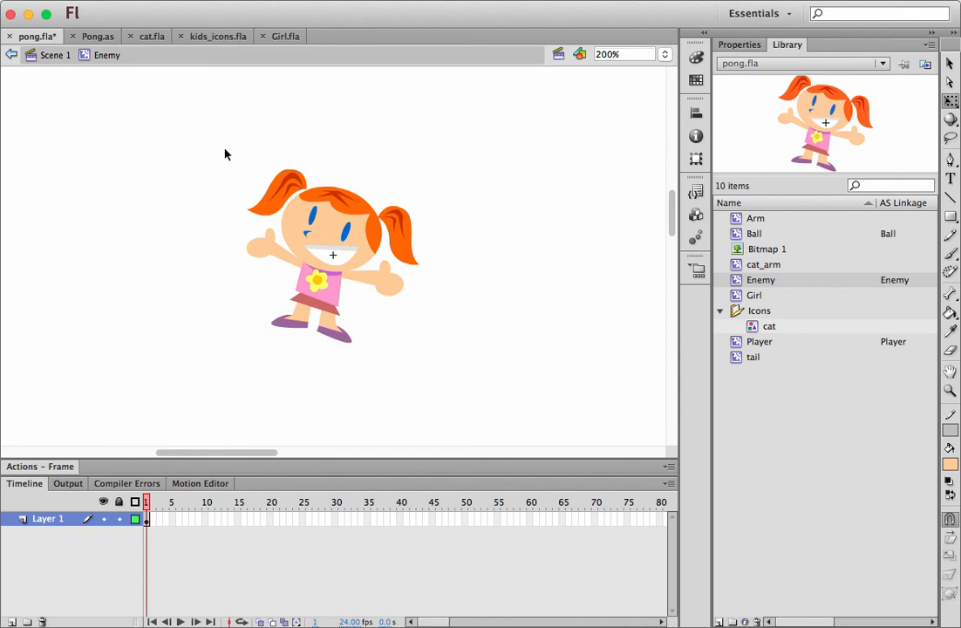
# - Save pong.fla, test the game with the enlarged girl, and close the preview
pyautogui.press('super+s')
pyautogui.press('super+Return')
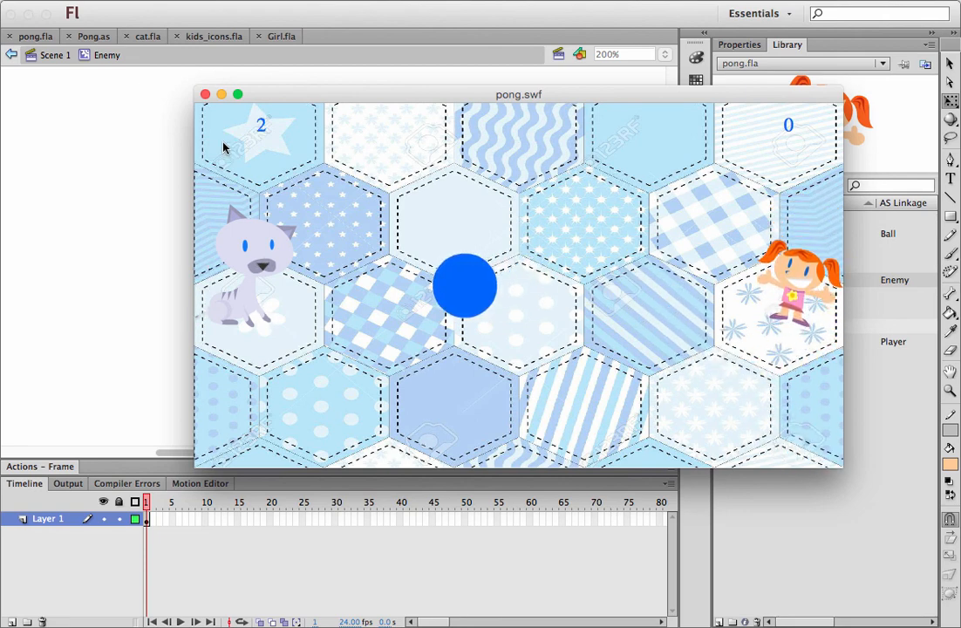
pyautogui.click(205, 94)
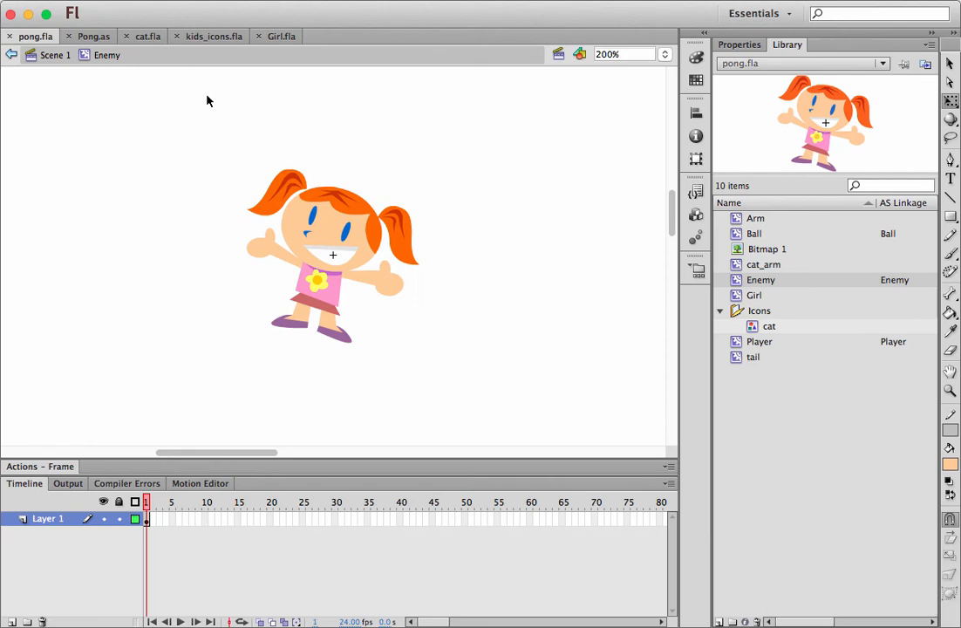
# - In Pong.as, change both enemy.y movement amounts in the aImovement function to Math.random() * 5 + 1, and test the movie
pyautogui.click(91, 37)
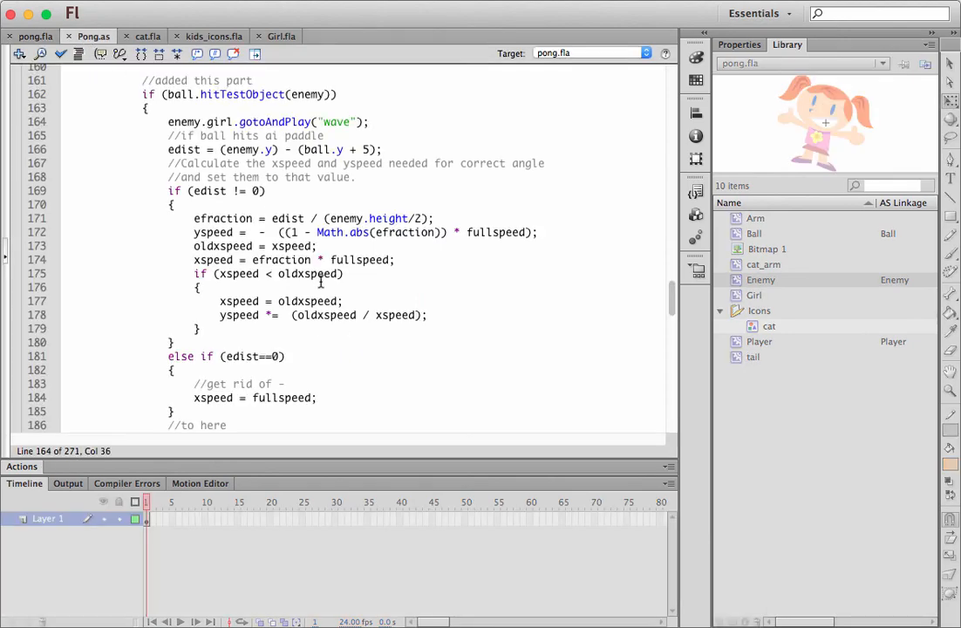
pyautogui.scroll(15, 345, 250)
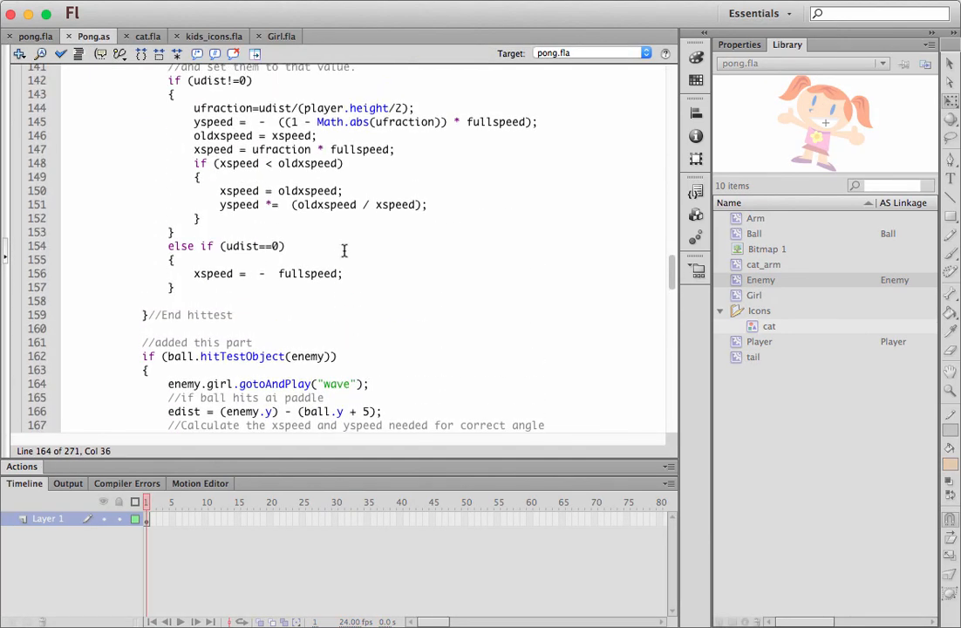
pyautogui.scroll(10, 344, 250)
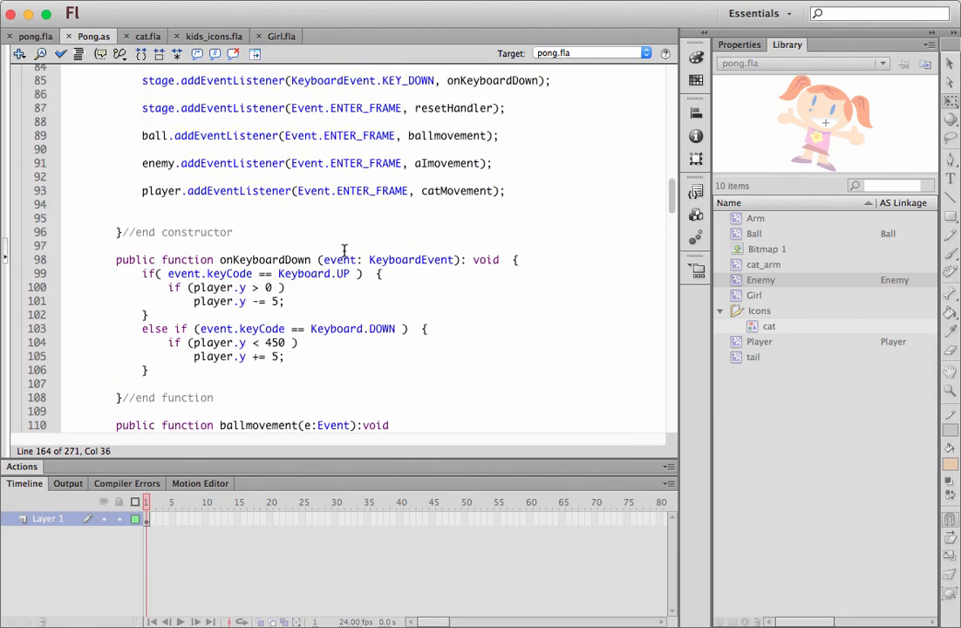
pyautogui.scroll(8, 344, 250)
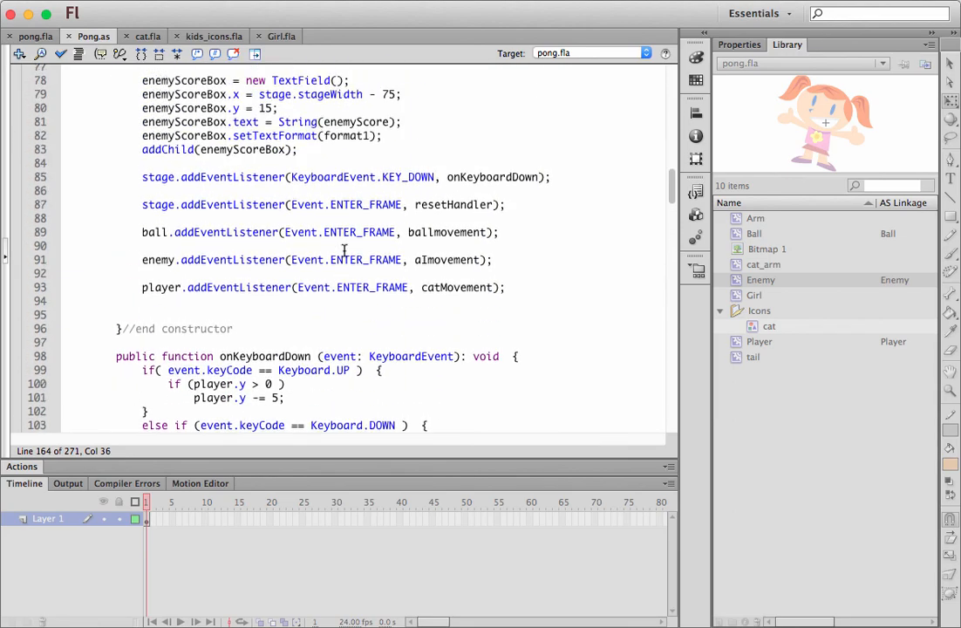
pyautogui.scroll(-16, 344, 250)
pyautogui.scroll(-20, 344, 250)
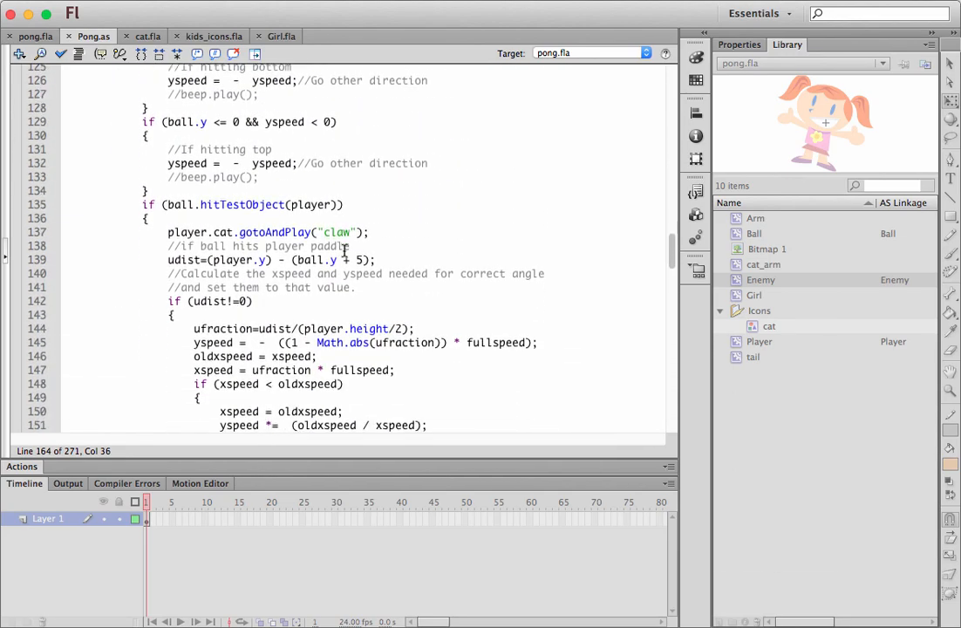
pyautogui.scroll(-3, 345, 250)
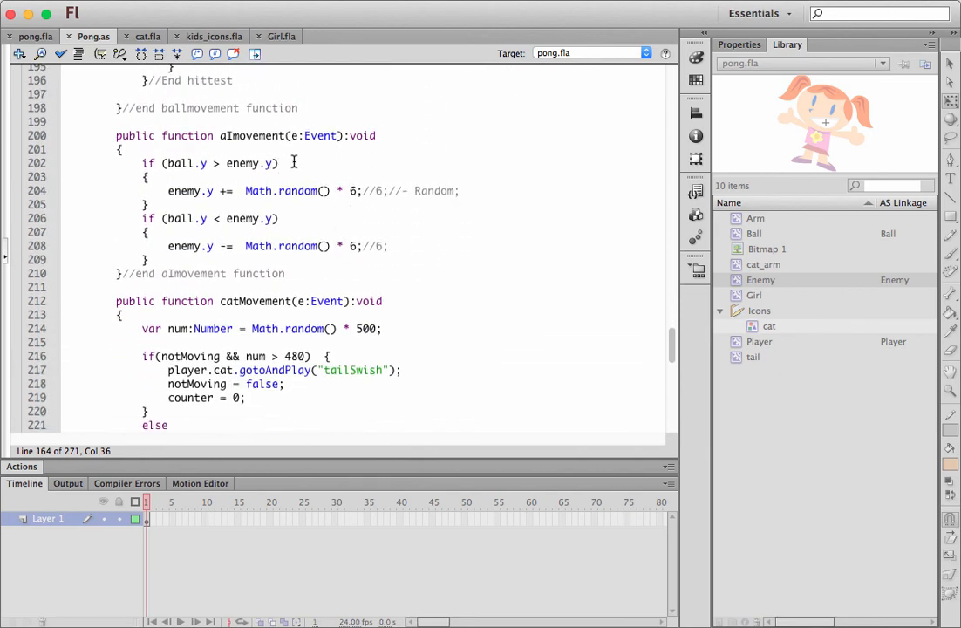
pyautogui.click(357, 191)
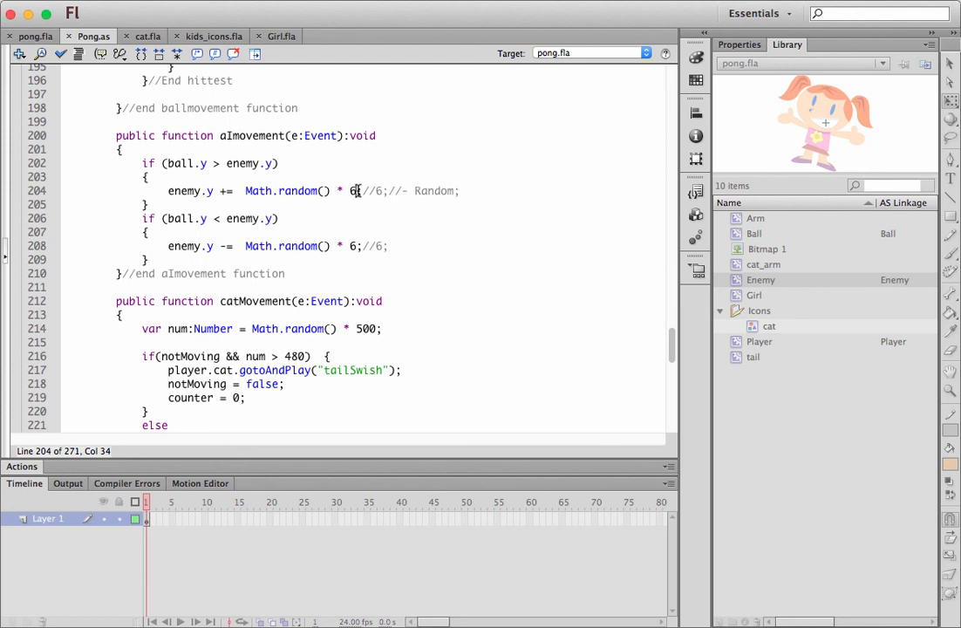
pyautogui.press('BackSpace')
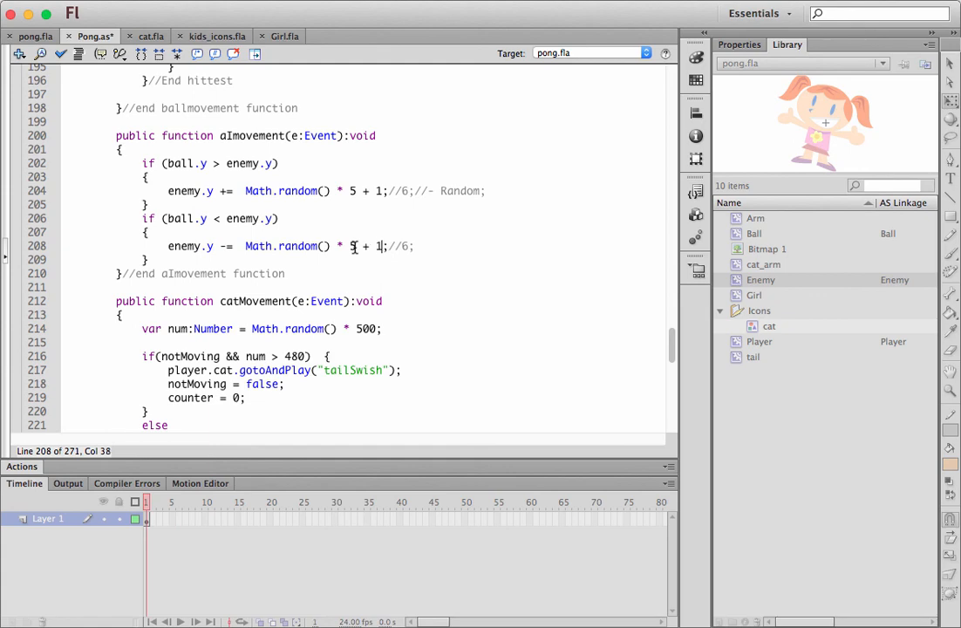
pyautogui.press('super+Return')
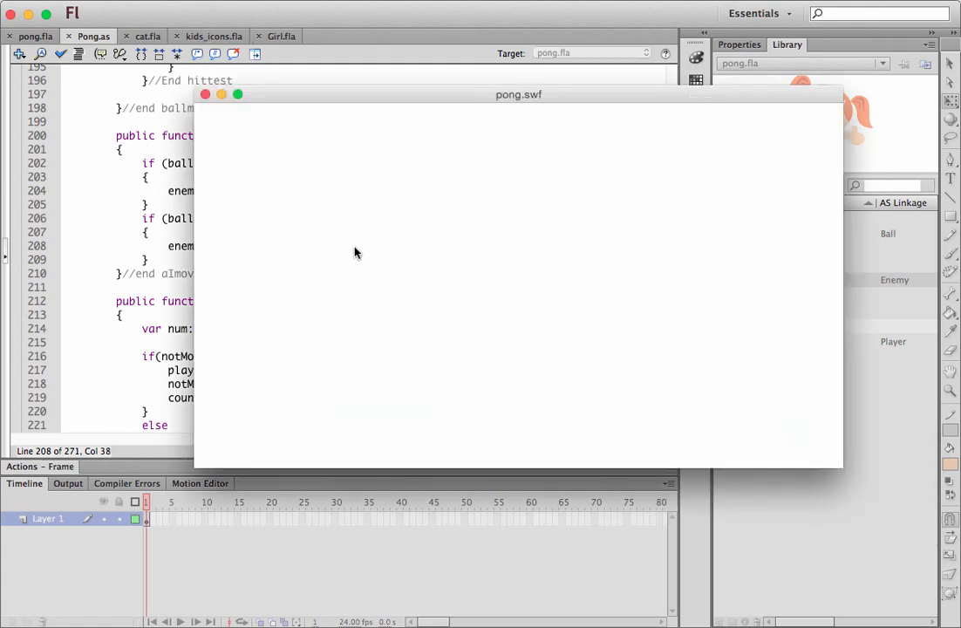